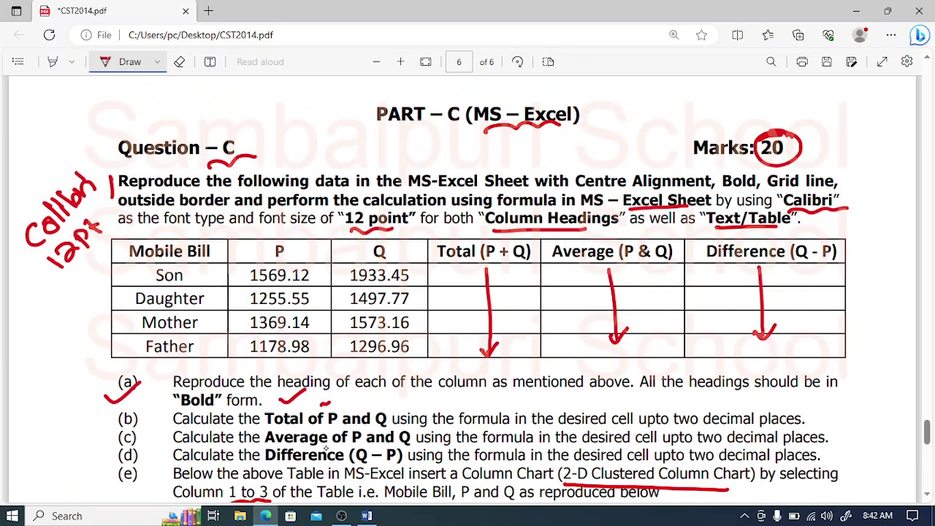
# Step: Launch Excel 2016 from the Start menu search and create a blank workbook
pyautogui.click(12, 516)
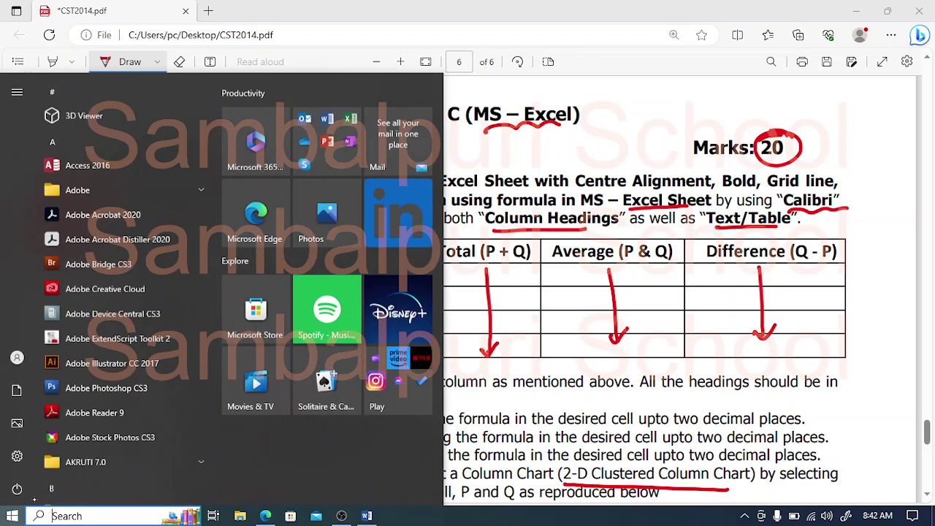
pyautogui.write('excel')
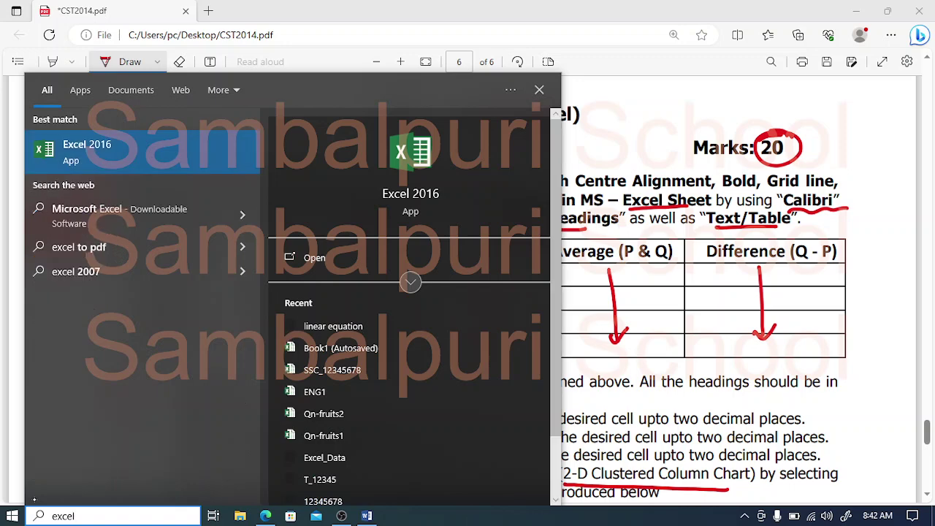
pyautogui.press('Return')
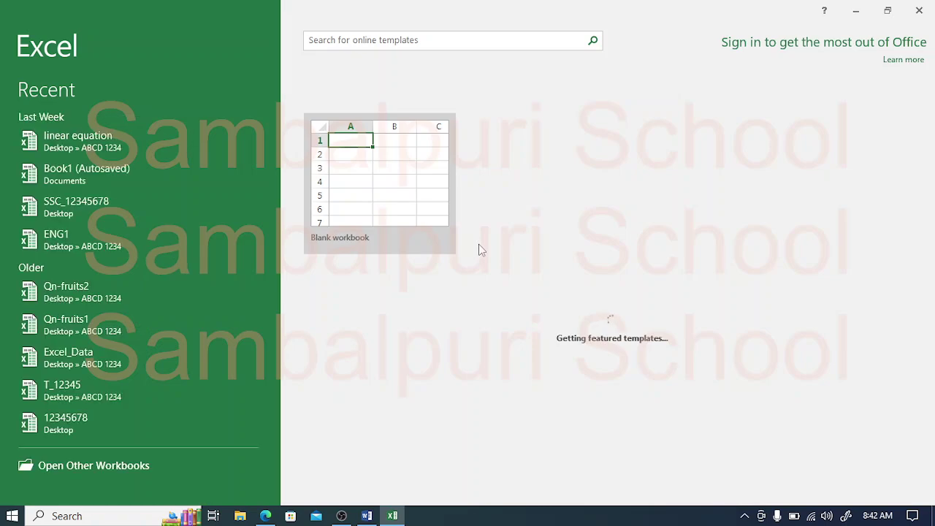
pyautogui.click(378, 167)
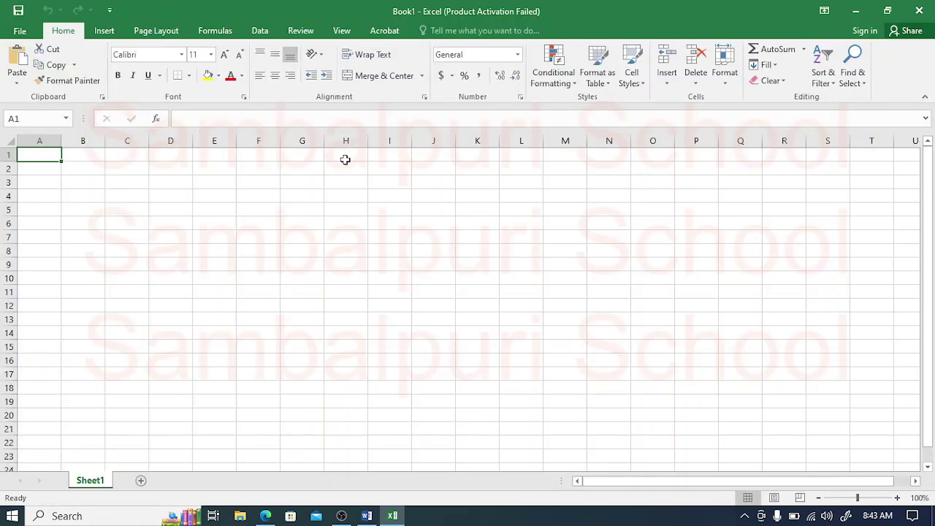
# Step: Zoom the blank Book1 sheet in to 170%
pyautogui.click(265, 517)
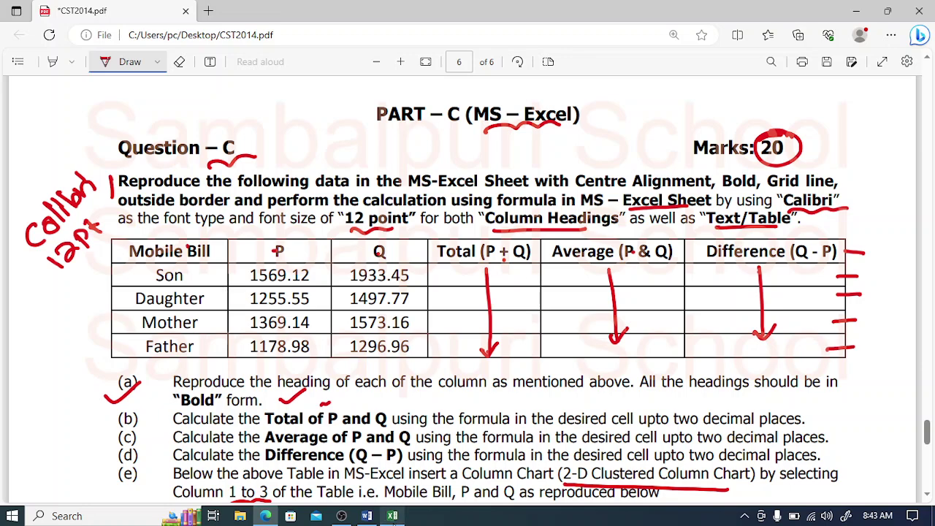
pyautogui.click(392, 516)
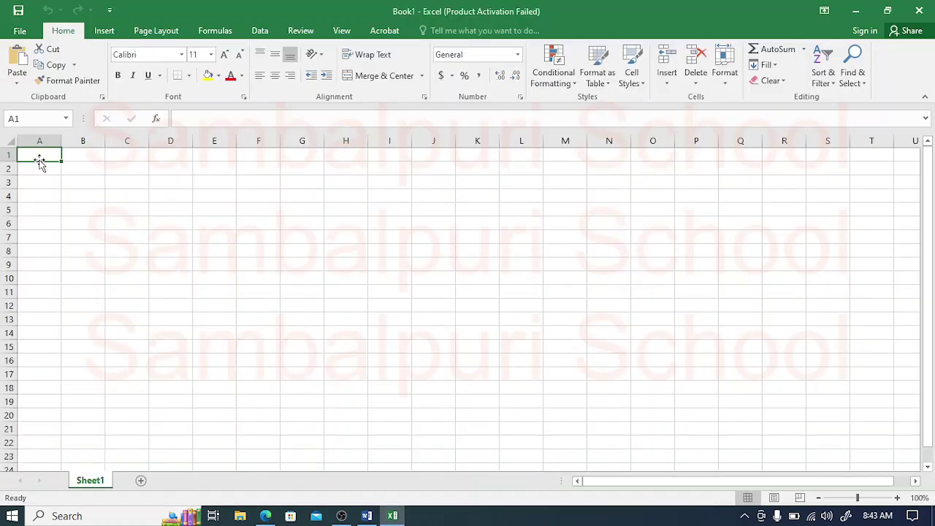
pyautogui.click(246, 154)
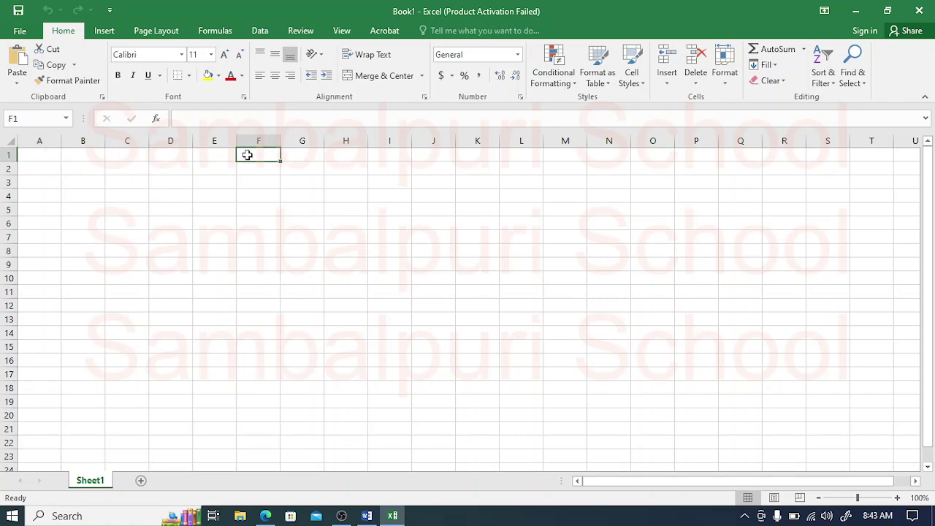
pyautogui.click(899, 499)
pyautogui.click(899, 499)
pyautogui.click(899, 499)
pyautogui.click(899, 499)
pyautogui.click(899, 499)
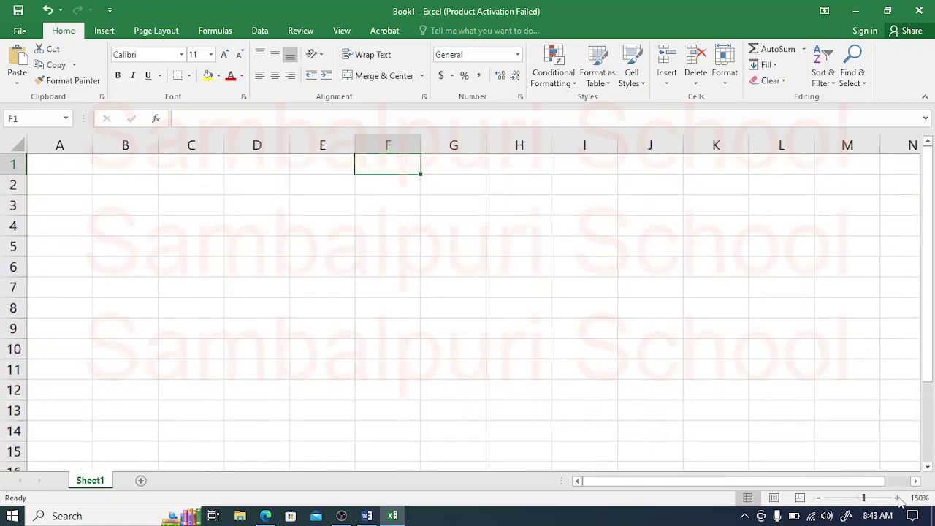
pyautogui.click(898, 499)
pyautogui.click(899, 499)
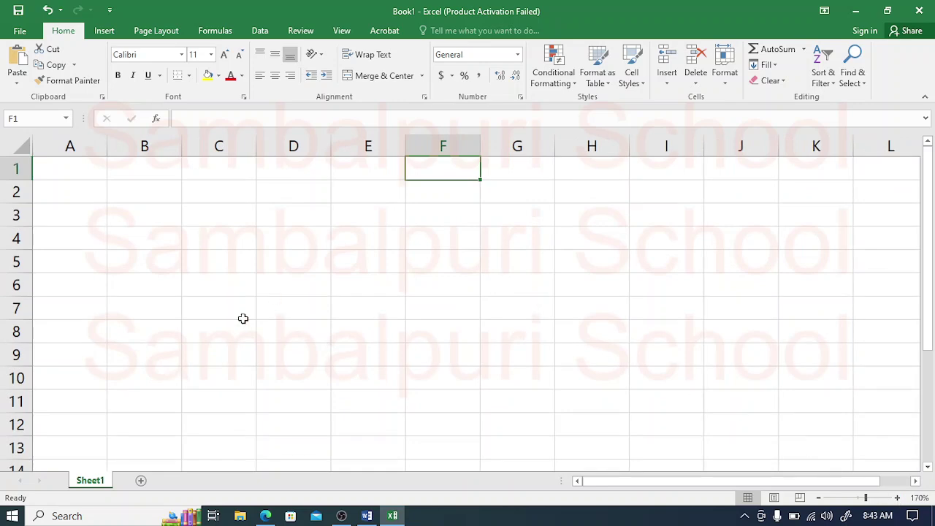
# Step: Copy the Mobile Bill table text from the PDF into A1, then undo the paste
pyautogui.click(265, 516)
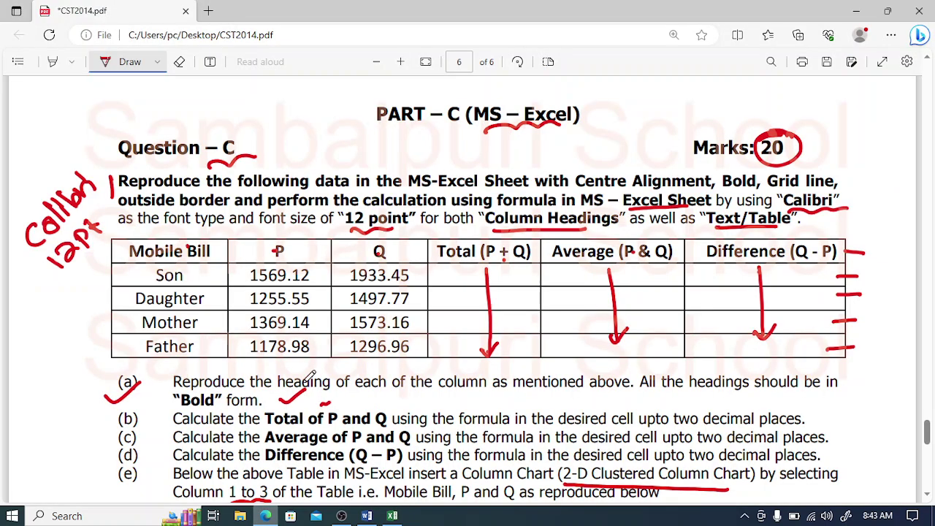
pyautogui.click(126, 70)
pyautogui.moveTo(131, 255); pyautogui.dragTo(417, 348)
pyautogui.hotkey('ctrl', 'c')
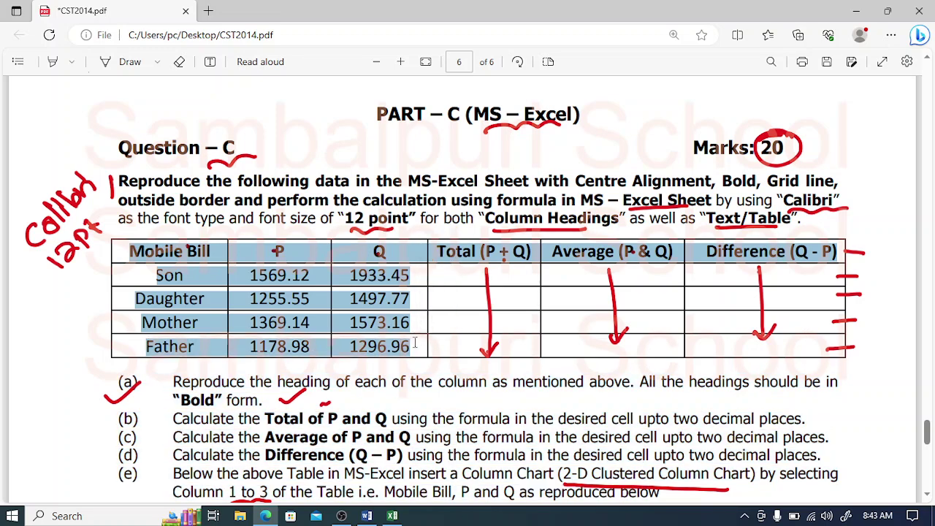
pyautogui.click(392, 516)
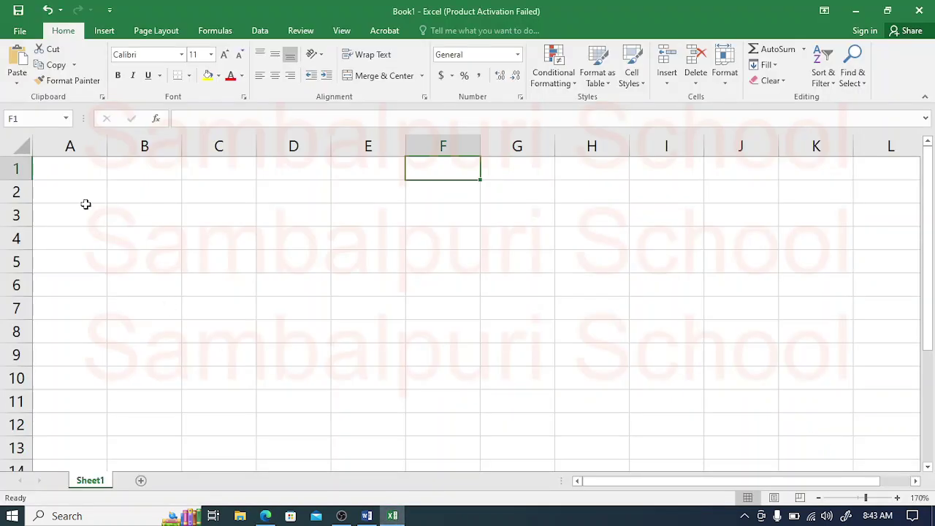
pyautogui.click(71, 174)
pyautogui.hotkey('ctrl', 'v')
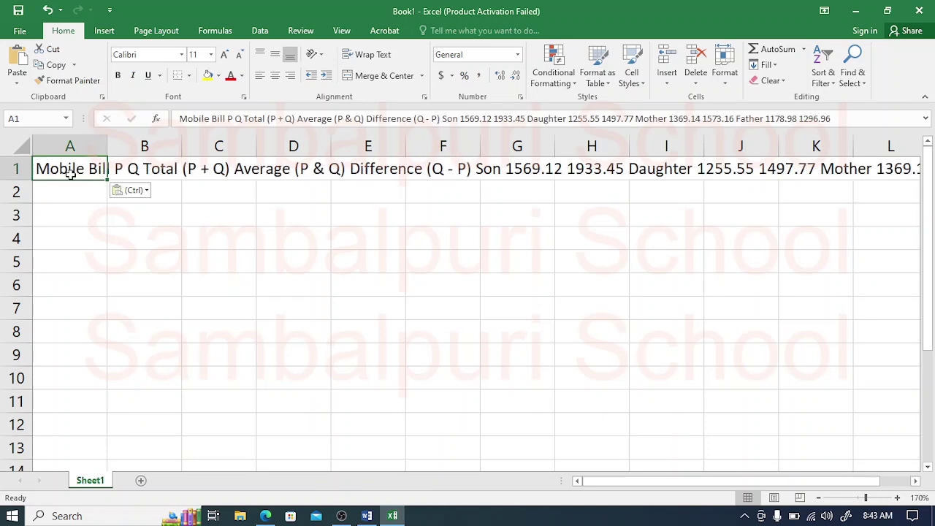
pyautogui.hotkey('ctrl', 'z')
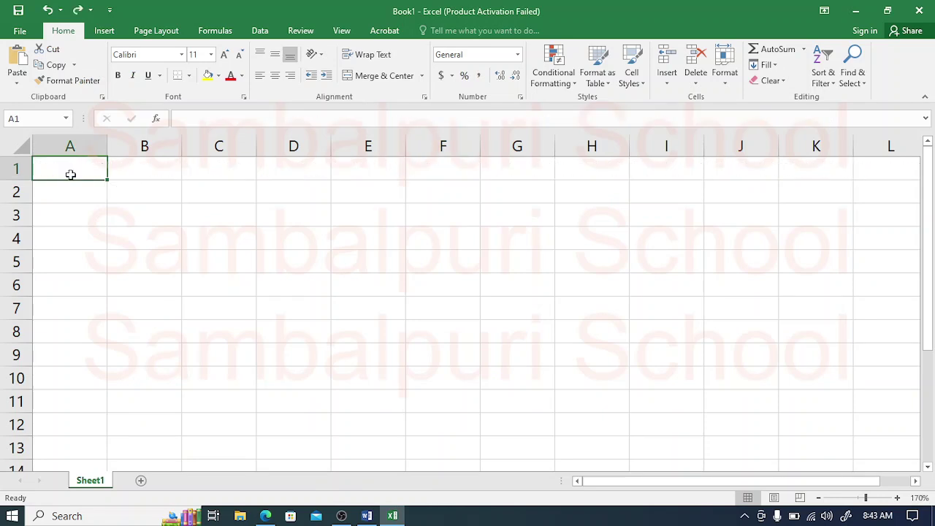
# Step: Set every cell on the sheet to font size 12
pyautogui.click(265, 516)
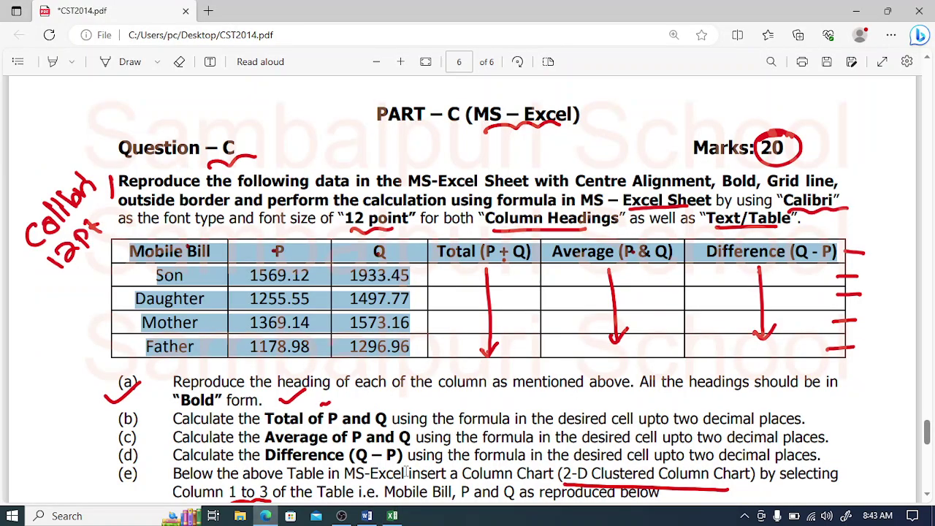
pyautogui.click(393, 516)
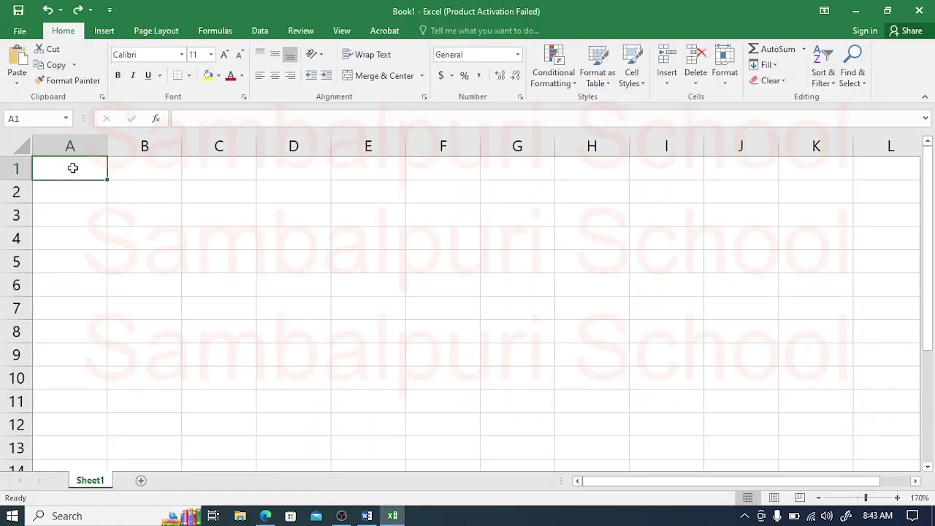
pyautogui.hotkey('ctrl', 'a')
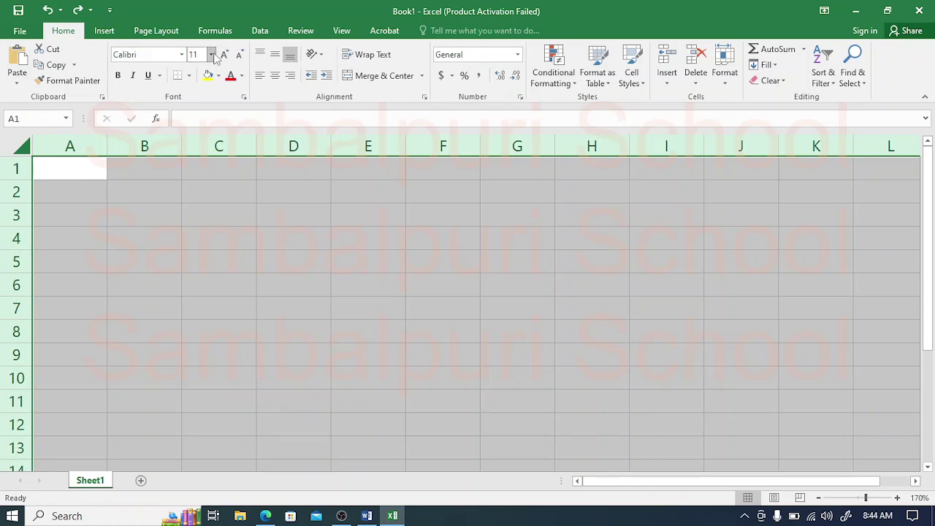
pyautogui.click(211, 54)
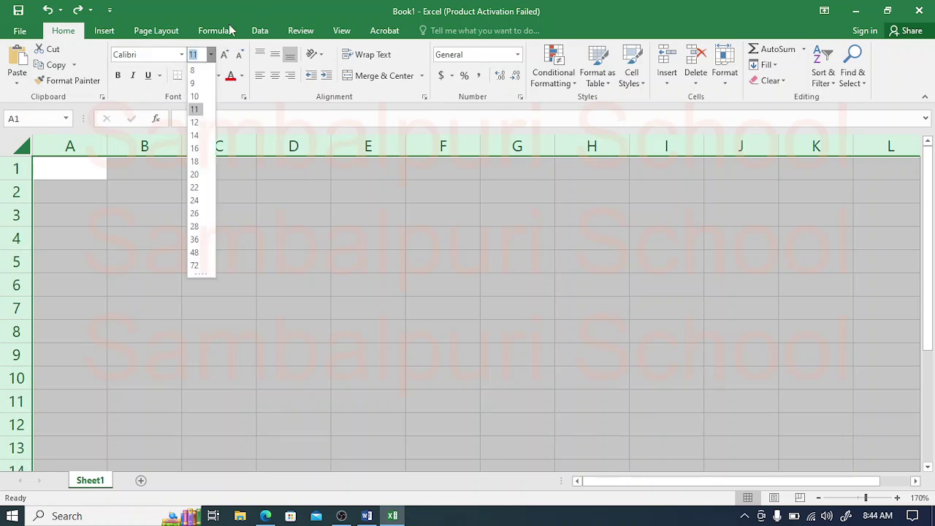
pyautogui.click(194, 123)
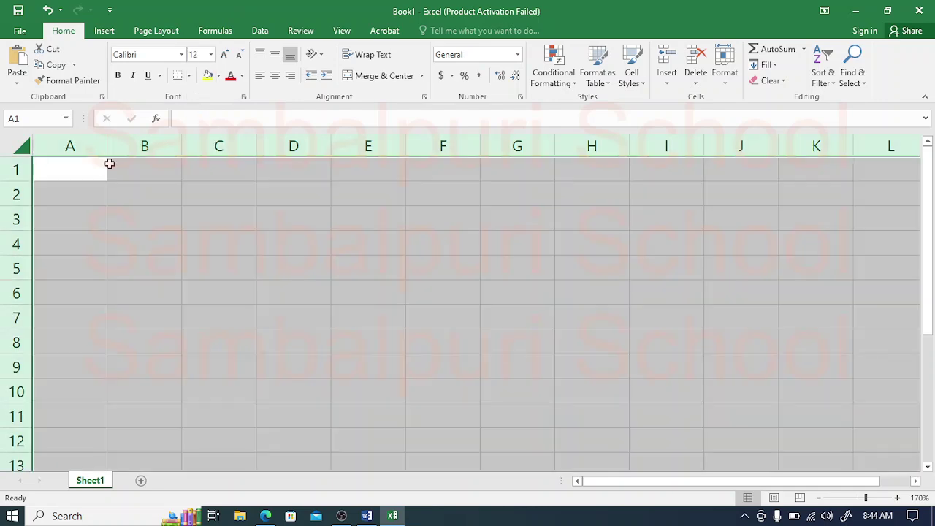
pyautogui.click(83, 172)
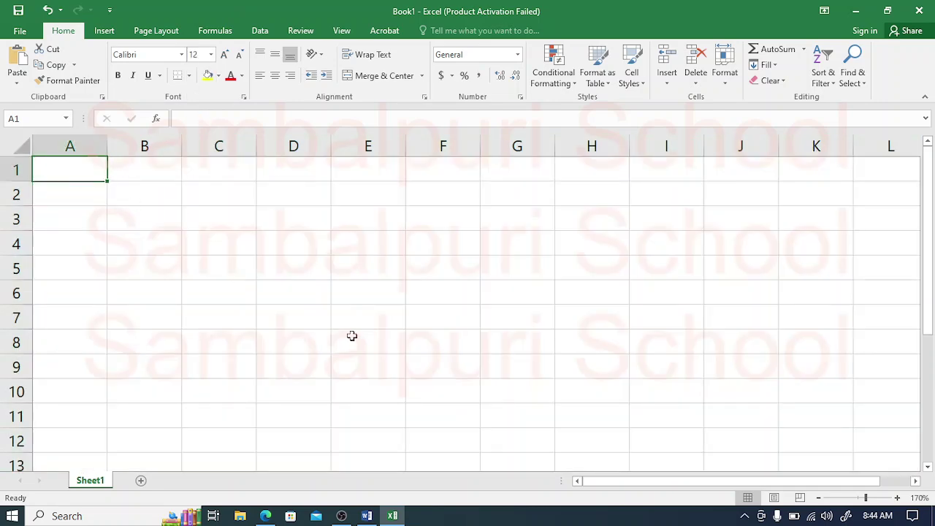
pyautogui.click(265, 516)
pyautogui.click(502, 391)
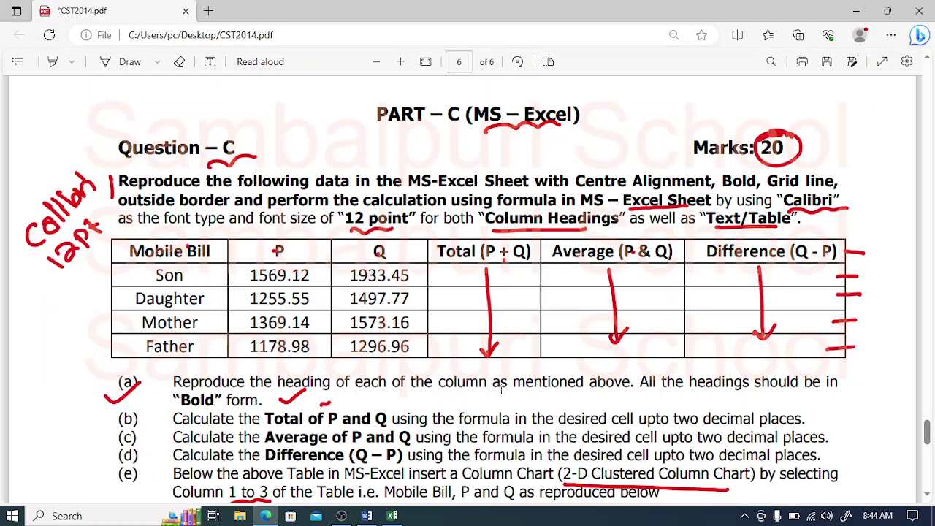
pyautogui.click(392, 516)
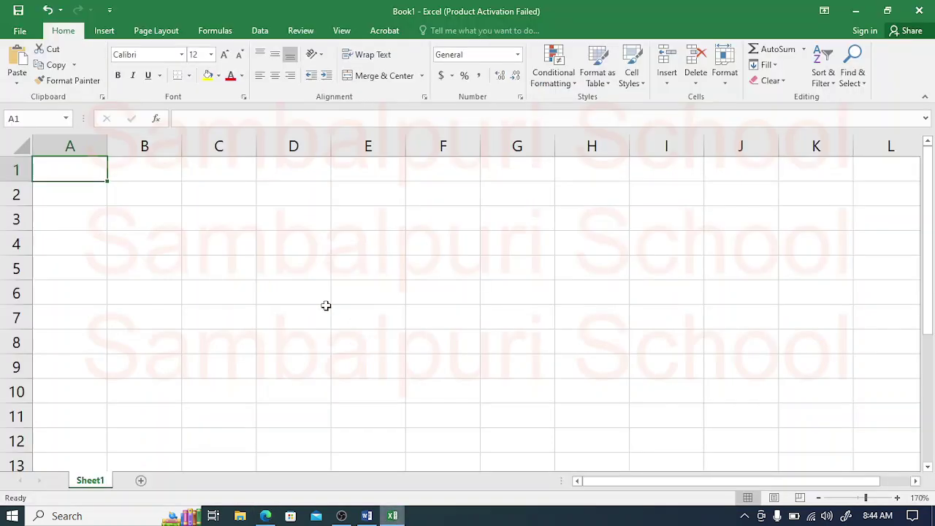
# Step: Enter the headings Mobile Bill, P and Q in A1:C1 and widen column A
pyautogui.write('Mob')
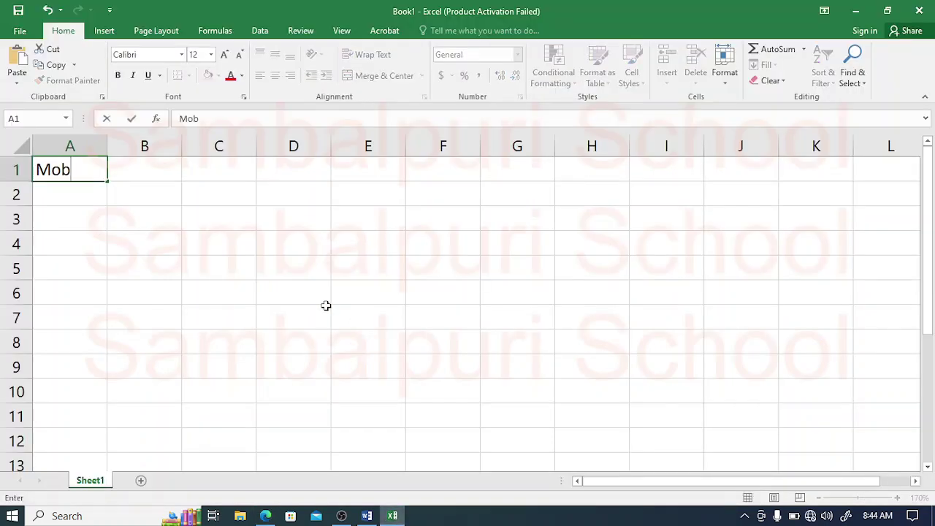
pyautogui.write('ile Bill')
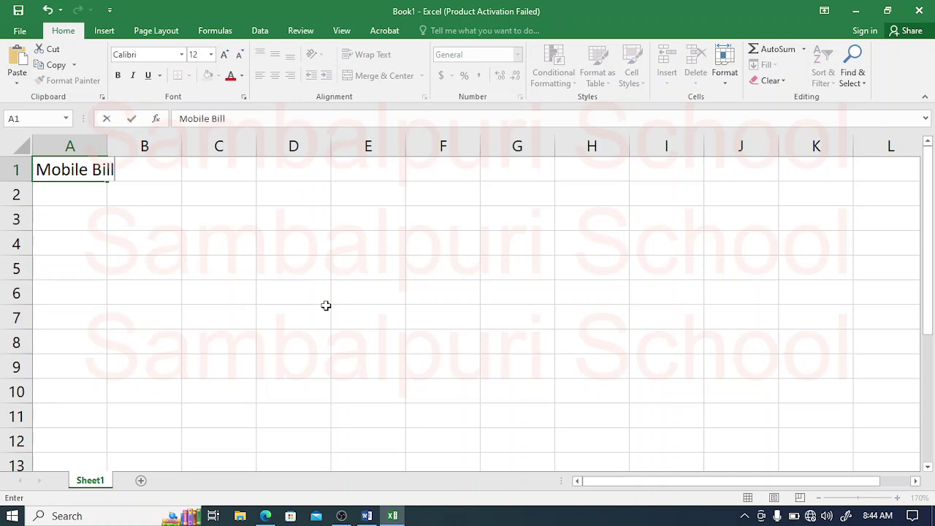
pyautogui.press('Tab')
pyautogui.write('P')
pyautogui.press('Tab')
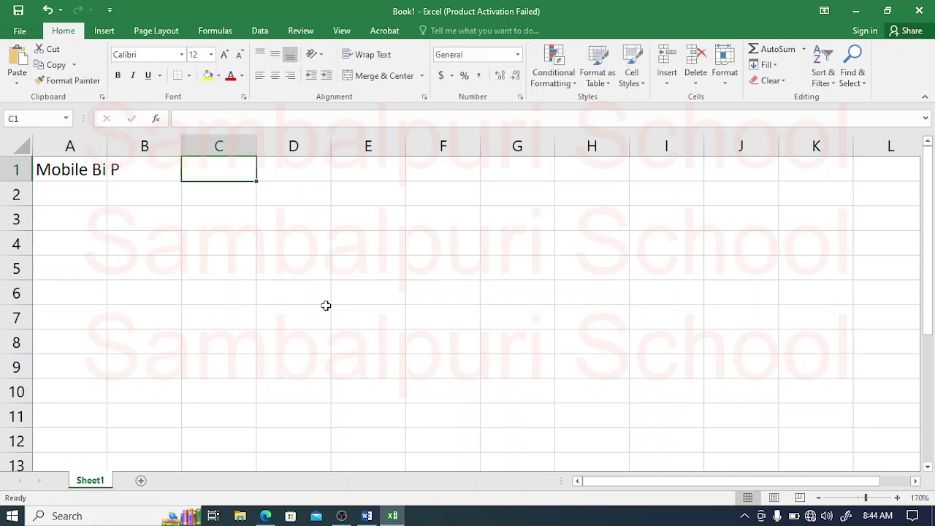
pyautogui.write('Q')
pyautogui.press('Tab')
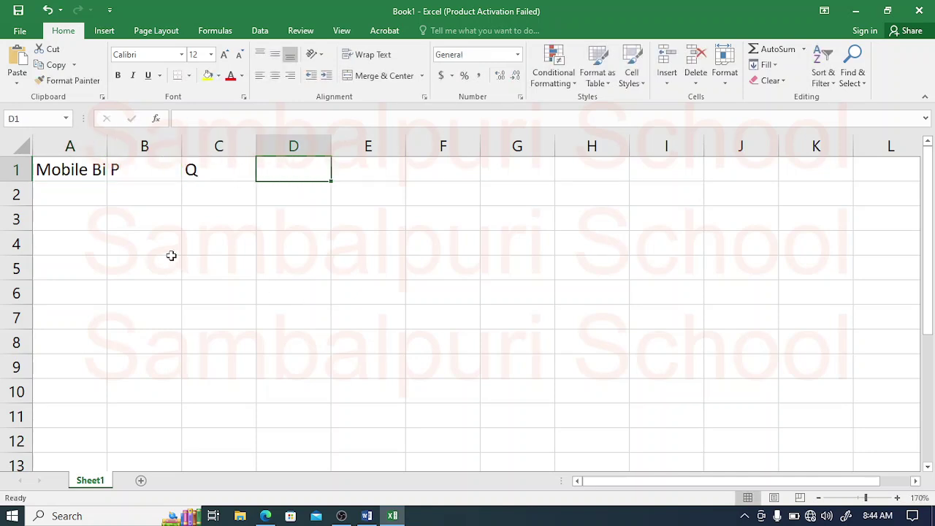
pyautogui.moveTo(106, 151); pyautogui.dragTo(152, 153)
pyautogui.click(66, 165)
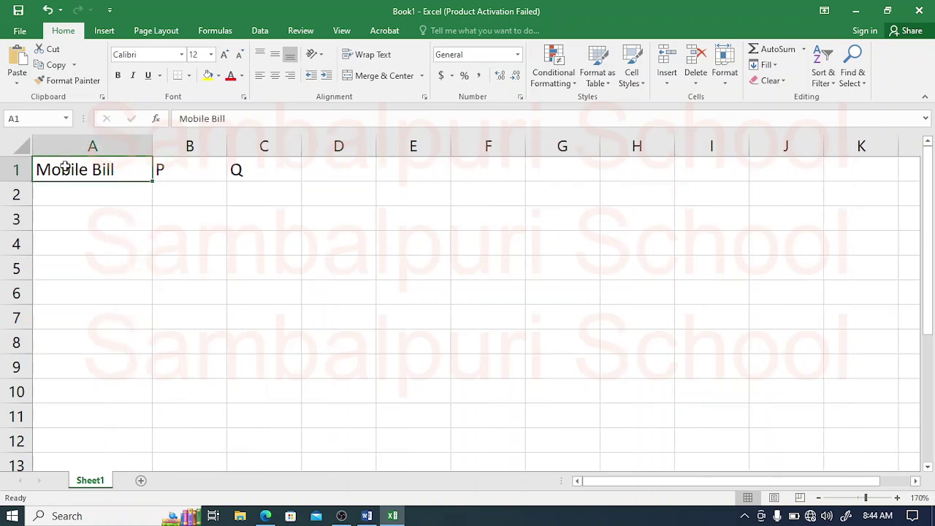
pyautogui.hotkey('shift', 'Right')
pyautogui.hotkey('shift', 'Right')
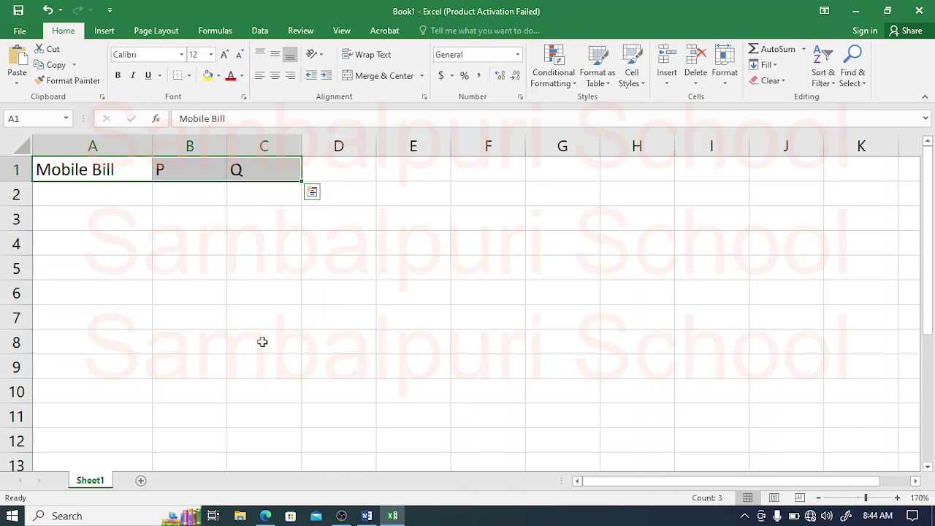
pyautogui.click(267, 314)
pyautogui.click(266, 516)
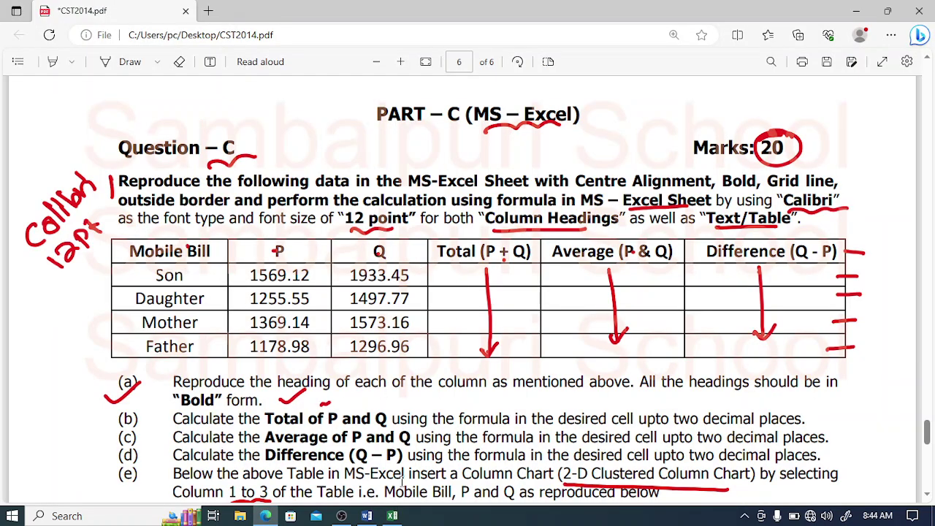
pyautogui.click(392, 516)
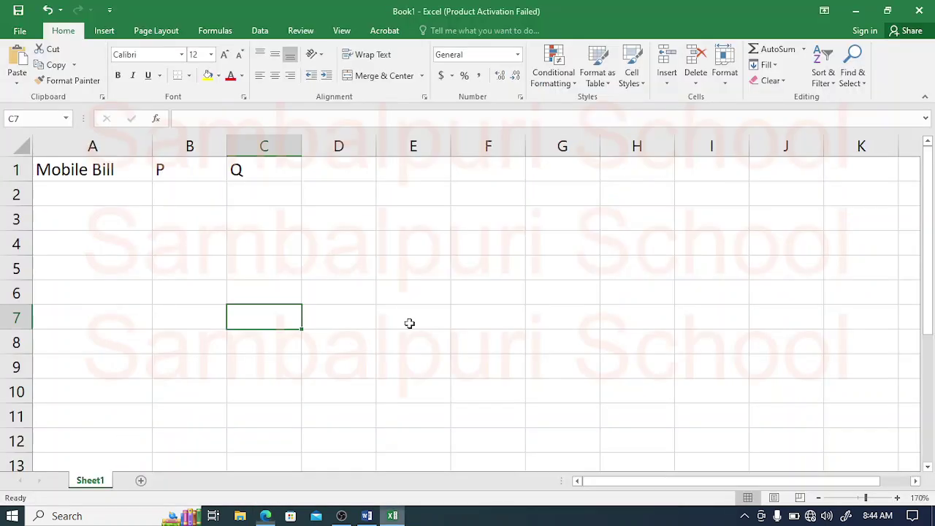
# Step: Enter Total ( P+Q ), Average ( P&Q ) and Difference (Q-P) in D1:F1
pyautogui.click(325, 166)
pyautogui.write('Total')
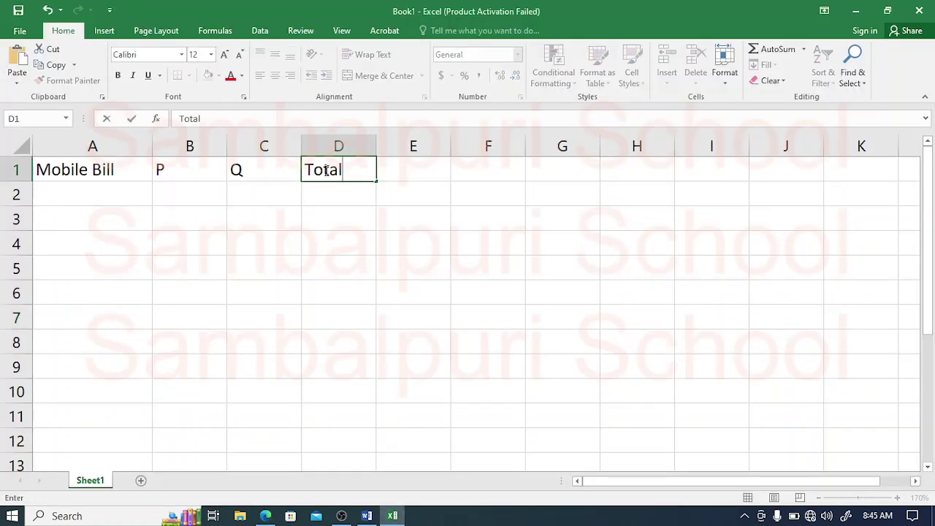
pyautogui.write(' ( P+Q')
pyautogui.press('Tab')
pyautogui.write('A')
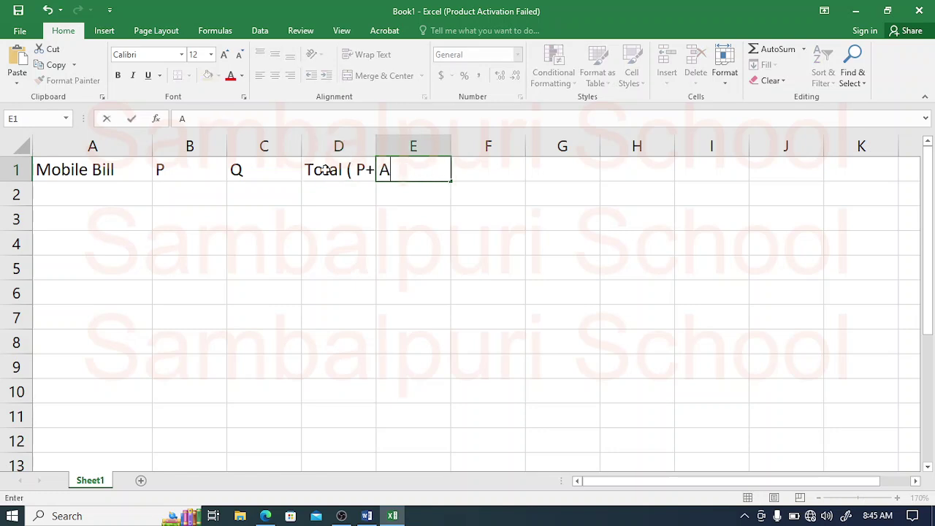
pyautogui.write('verage (')
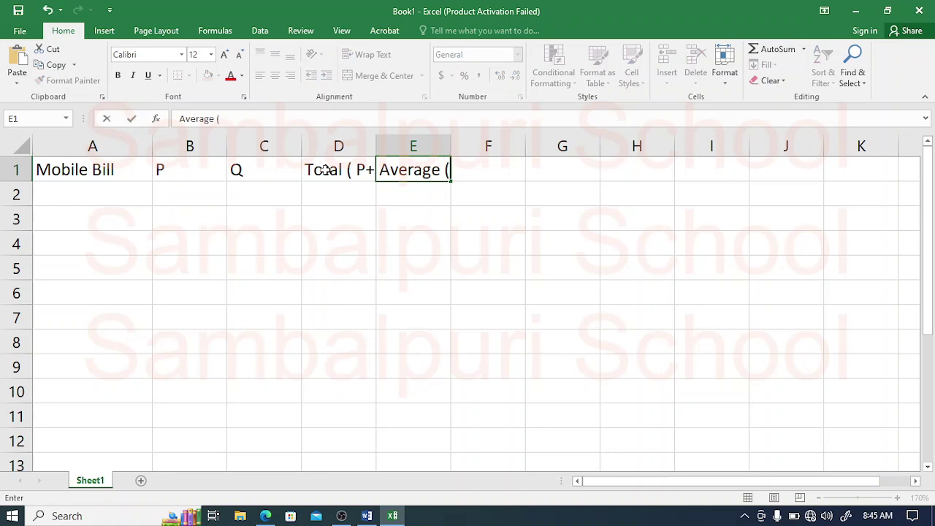
pyautogui.write(' P+Q )')
pyautogui.press('Tab')
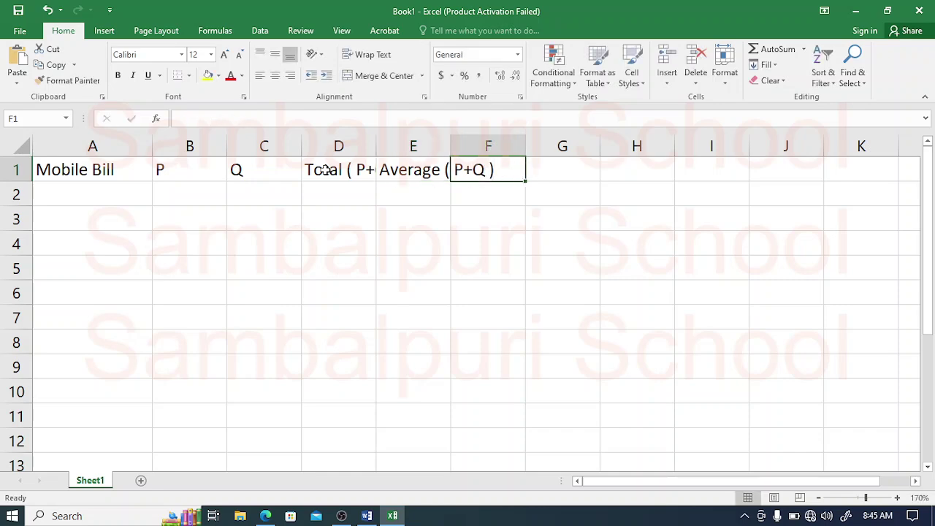
pyautogui.click(265, 516)
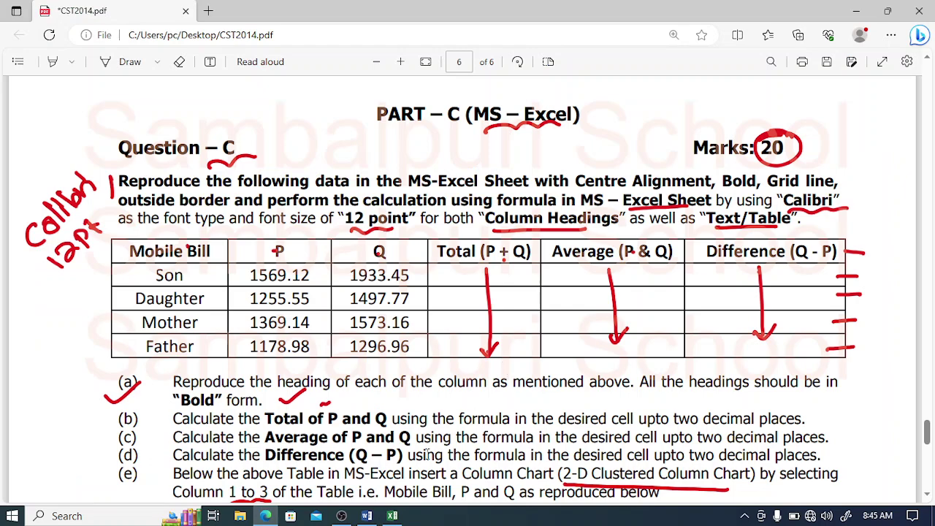
pyautogui.click(392, 516)
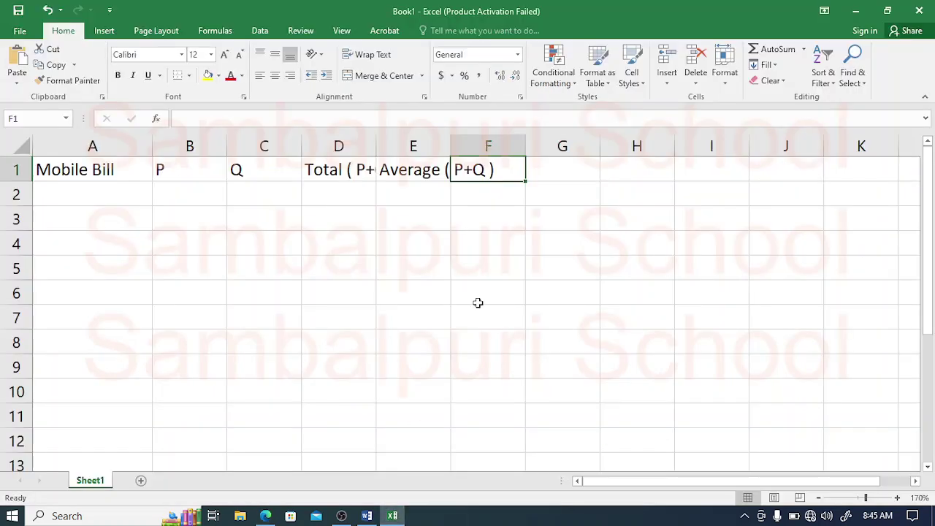
pyautogui.write('Differenc')
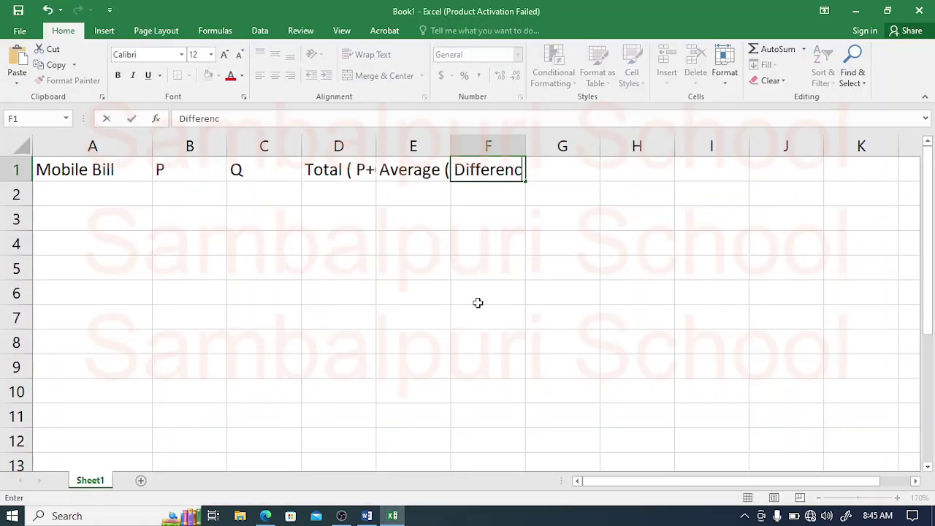
pyautogui.write('e (Q-P')
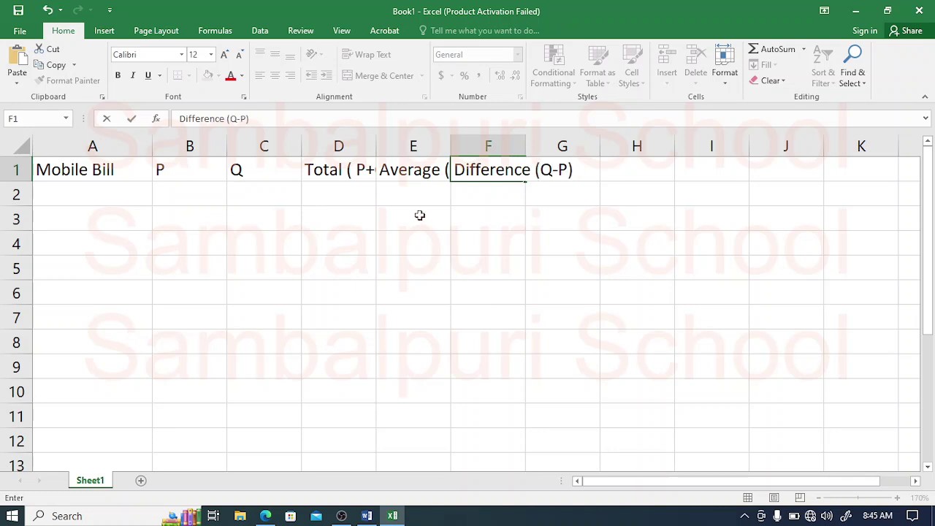
pyautogui.click(418, 174)
pyautogui.click(233, 118)
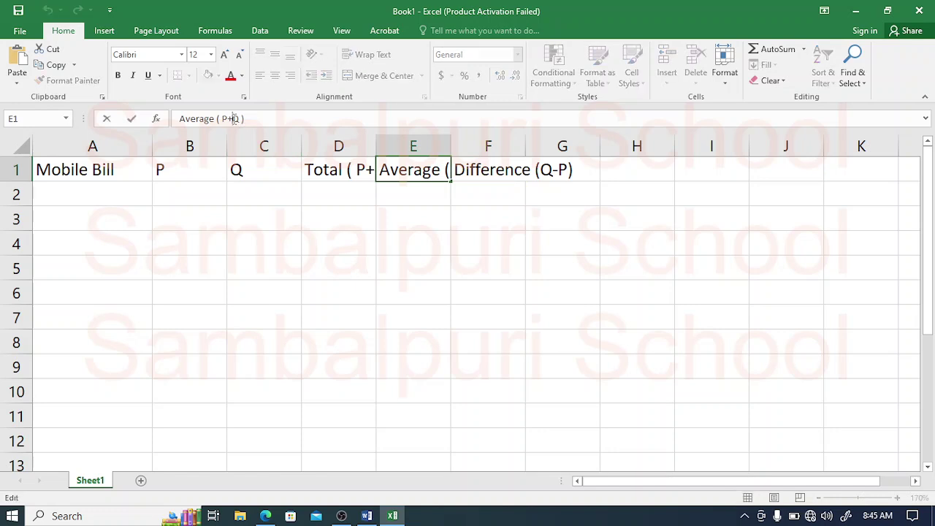
pyautogui.press('BackSpace')
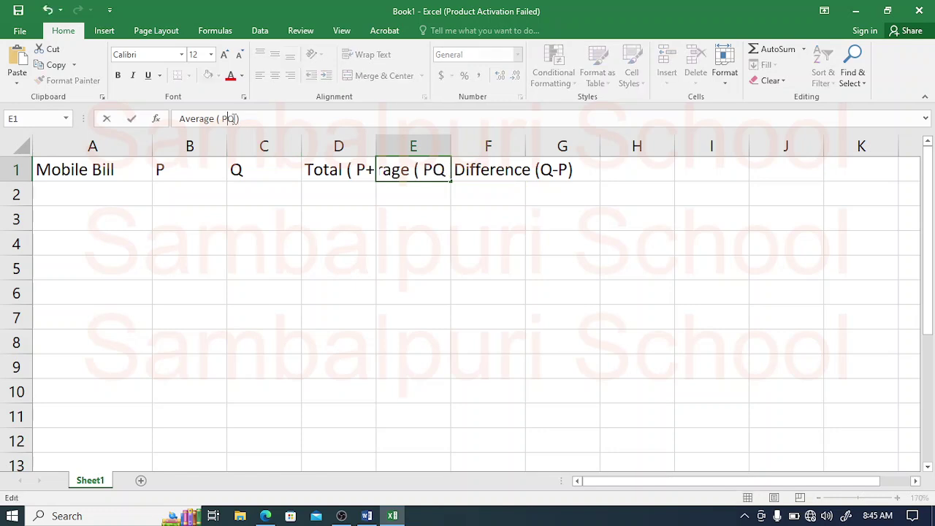
pyautogui.write('&Q')
pyautogui.click(289, 197)
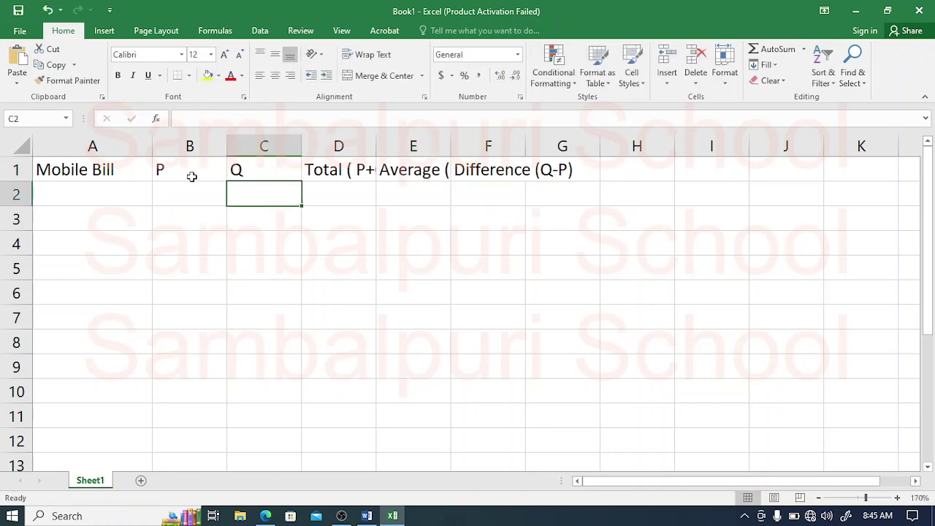
# Step: Widen columns A through F to fit their headings and select A1:F10
pyautogui.moveTo(152, 150); pyautogui.dragTo(159, 150)
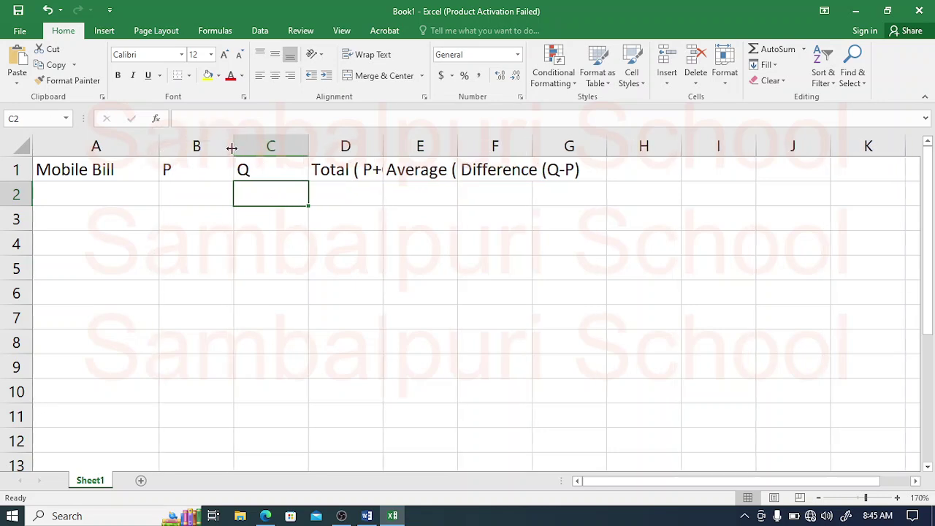
pyautogui.moveTo(232, 149); pyautogui.dragTo(247, 148)
pyautogui.moveTo(322, 152); pyautogui.dragTo(340, 152)
pyautogui.moveTo(413, 154); pyautogui.dragTo(435, 155)
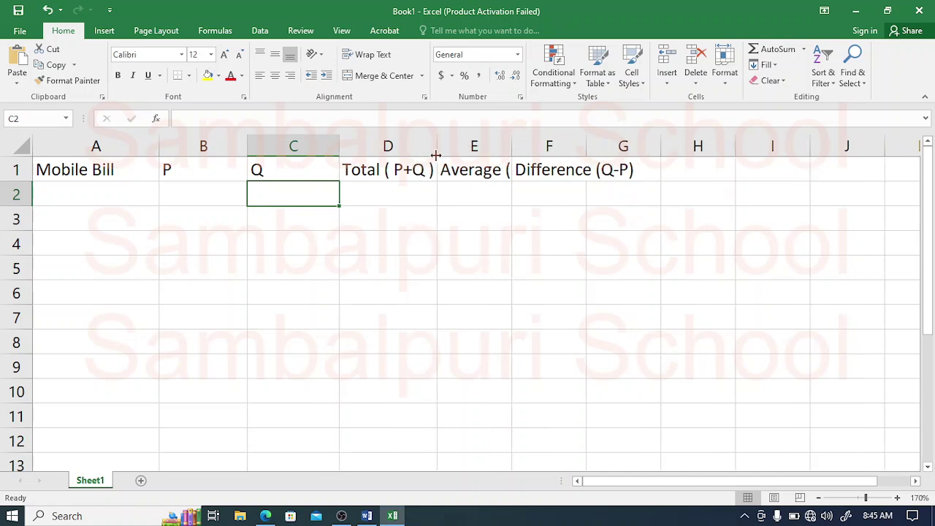
pyautogui.moveTo(513, 149); pyautogui.dragTo(568, 150)
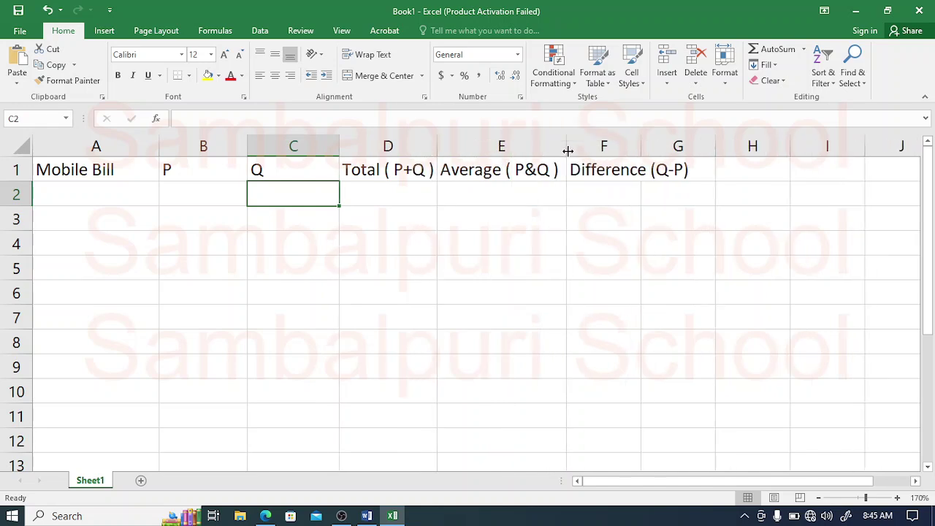
pyautogui.moveTo(642, 150); pyautogui.dragTo(697, 144)
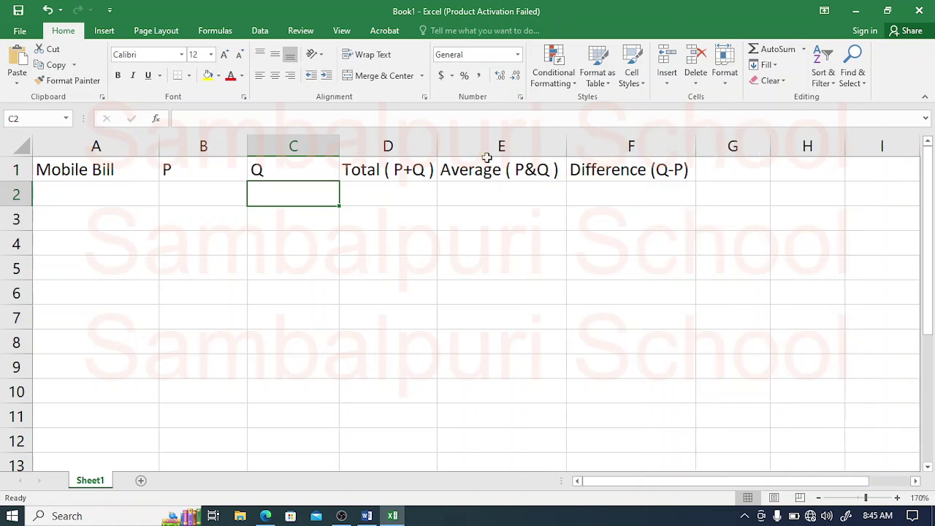
pyautogui.click(106, 163)
pyautogui.moveTo(77, 167); pyautogui.dragTo(611, 387)
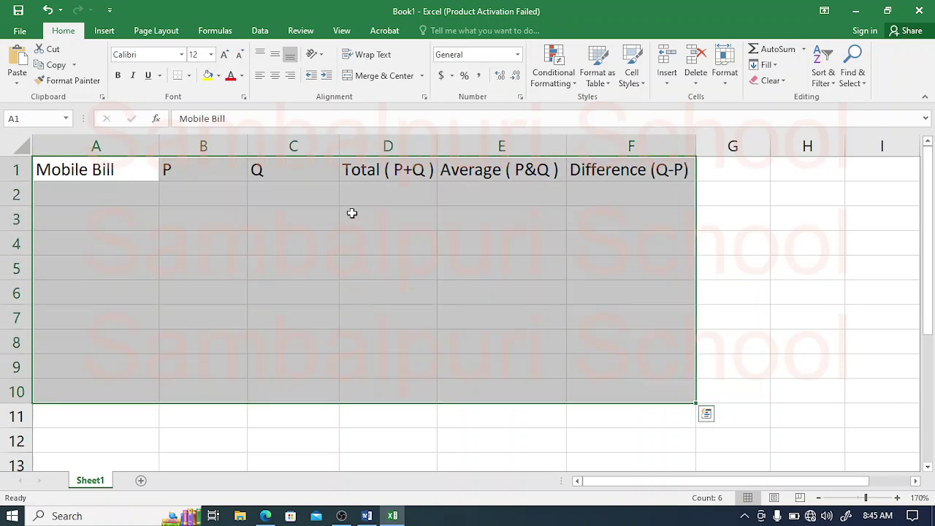
# Step: Centre A1:F10 horizontally and vertically, and make the header row A1:F1 bold
pyautogui.click(275, 75)
pyautogui.click(274, 54)
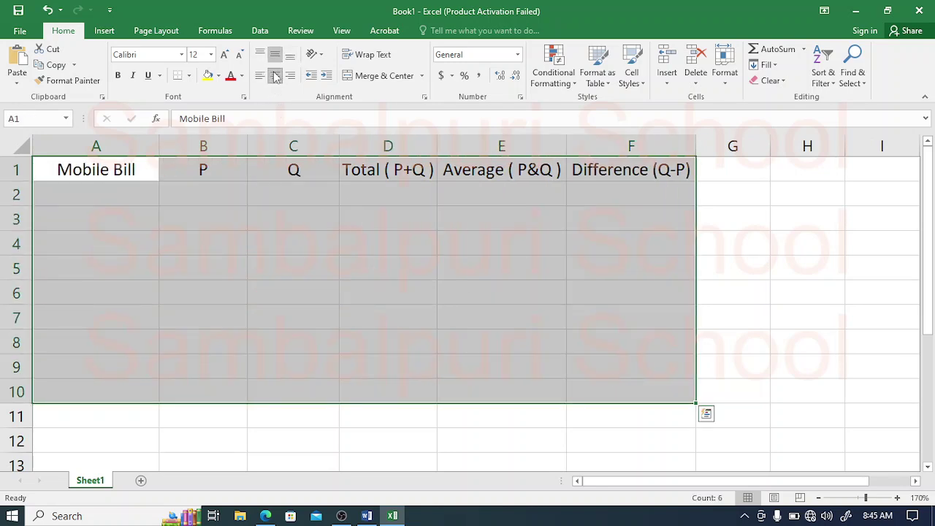
pyautogui.click(251, 215)
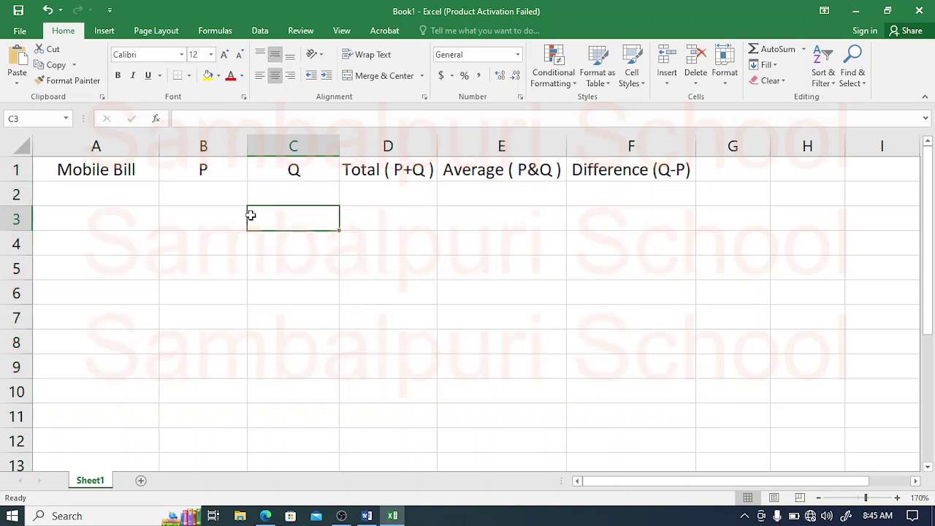
pyautogui.click(105, 177)
pyautogui.moveTo(104, 177); pyautogui.dragTo(579, 171)
pyautogui.hotkey('ctrl', 'b')
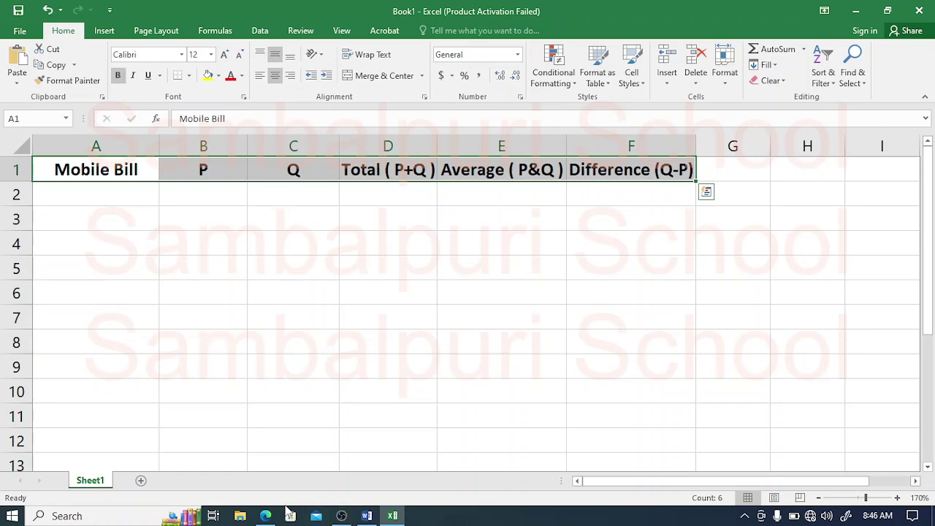
# Step: Enter Son, Daughter, Mother and Father in A2:A5
pyautogui.click(265, 516)
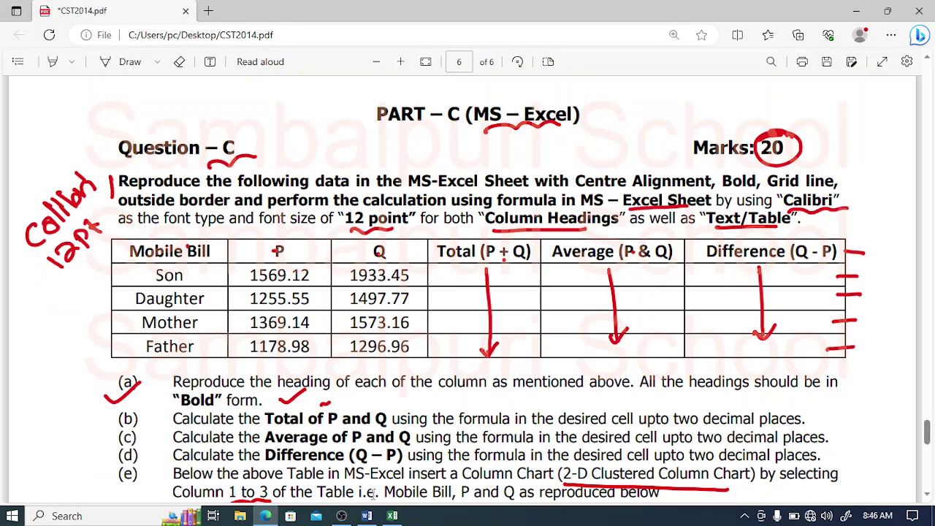
pyautogui.click(392, 516)
pyautogui.click(129, 193)
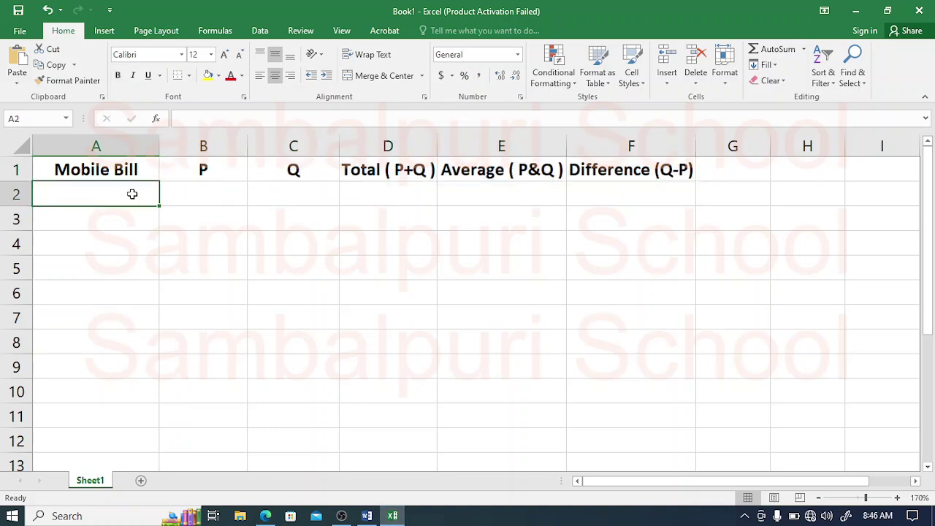
pyautogui.write('Son')
pyautogui.press('Return')
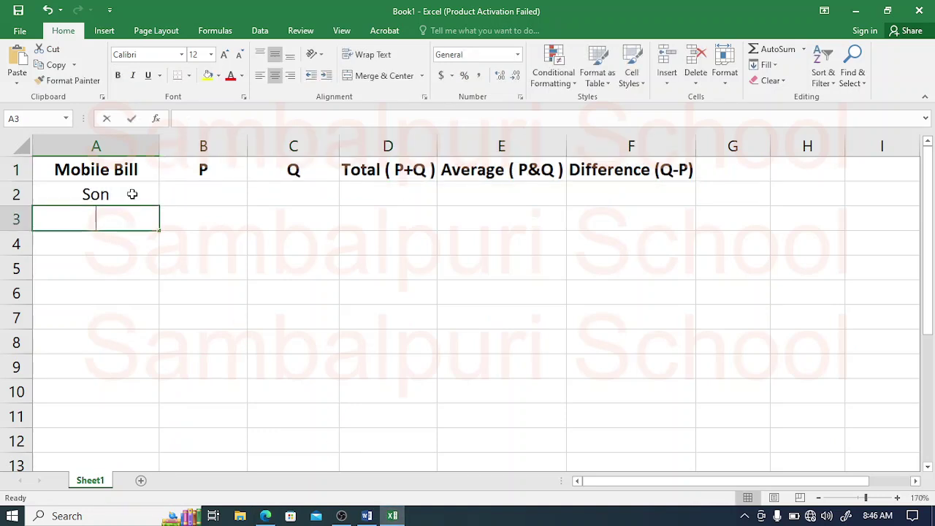
pyautogui.write('Daughter')
pyautogui.press('Return')
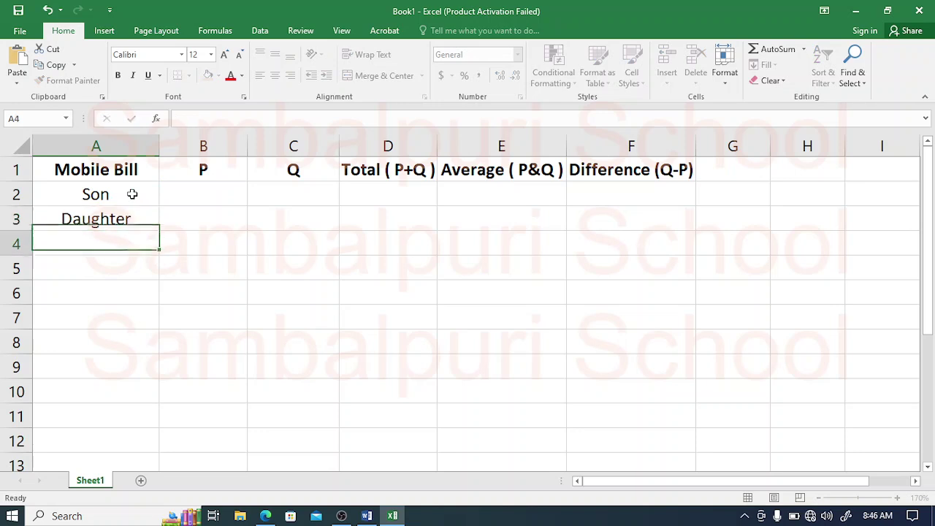
pyautogui.write('Mother')
pyautogui.press('Return')
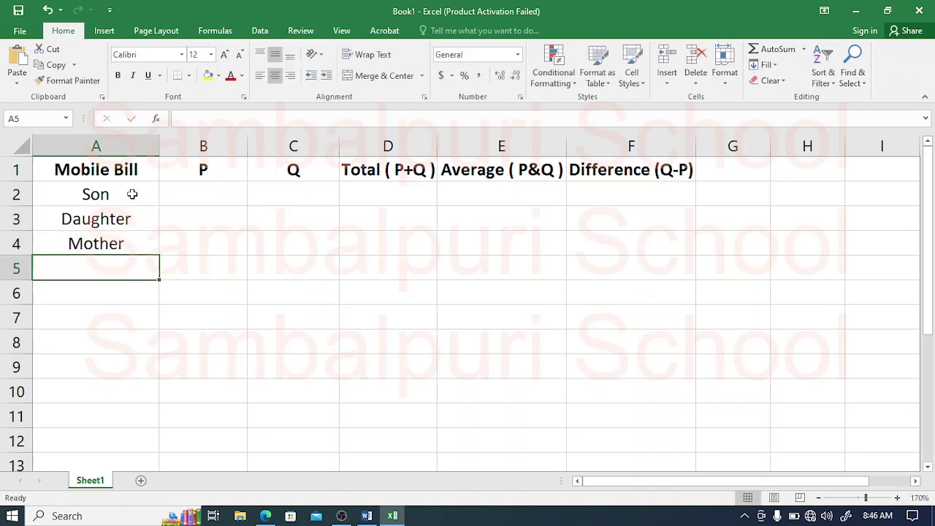
pyautogui.write('Father')
pyautogui.press('Tab')
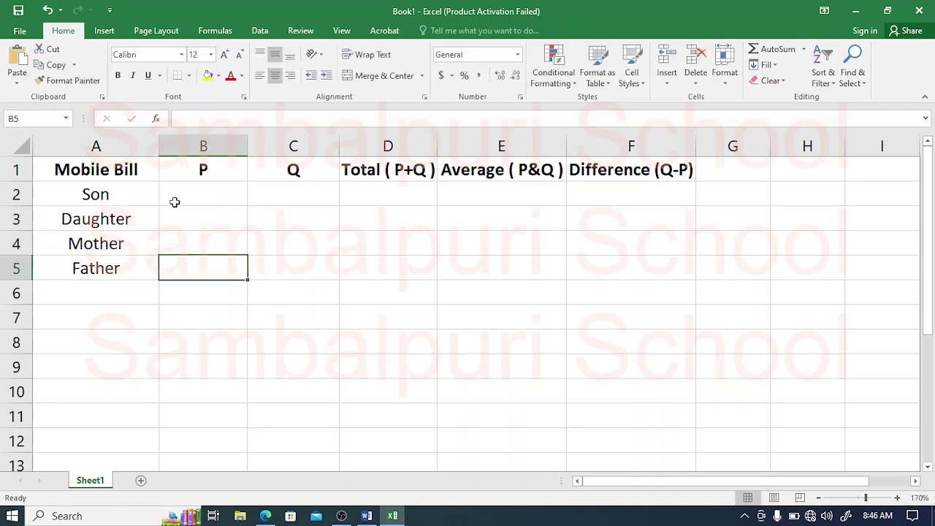
pyautogui.click(266, 516)
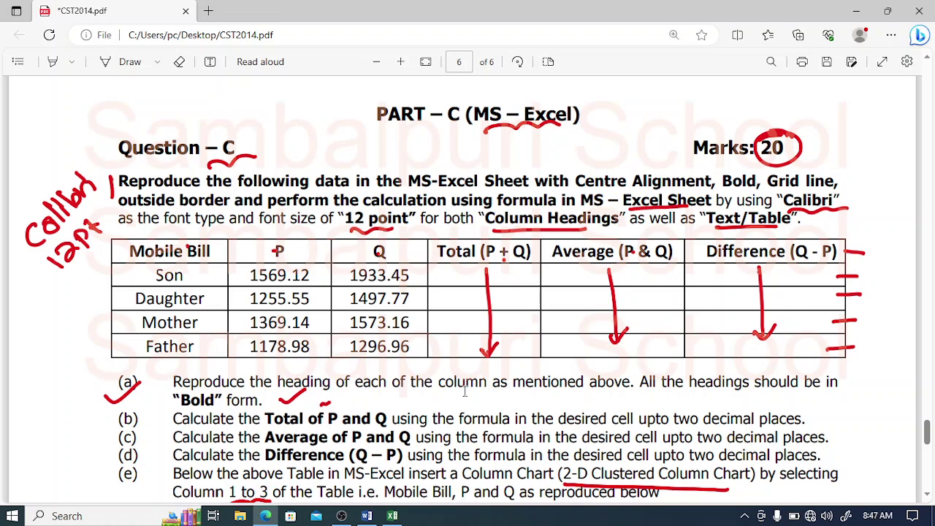
# Step: Tick item (a) and circle item (b) in red ink on the question PDF
pyautogui.click(393, 516)
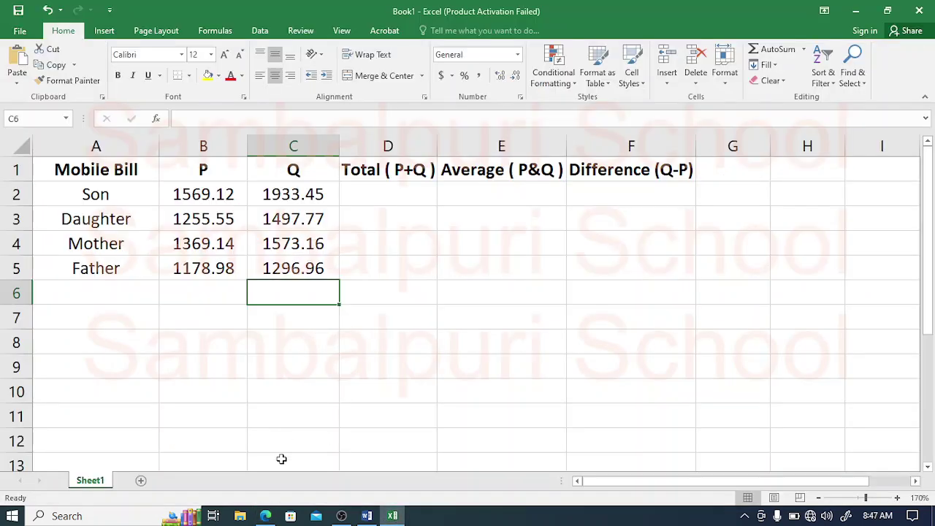
pyautogui.click(265, 516)
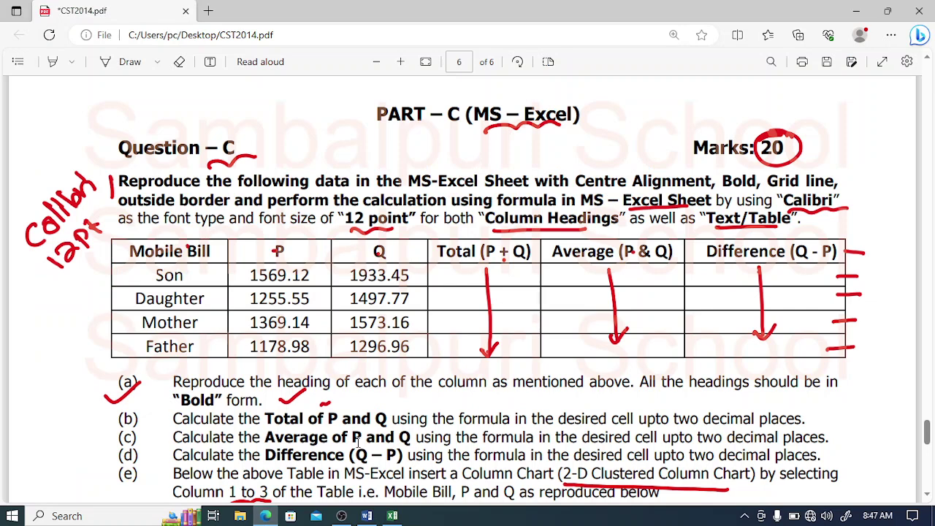
pyautogui.hotkey('alt', 'd')
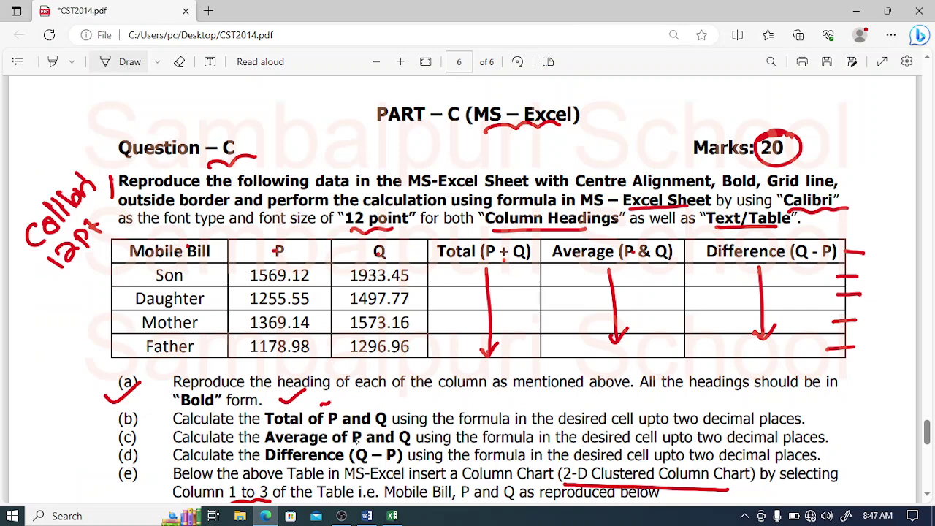
pyautogui.moveTo(165, 406); pyautogui.dragTo(200, 393)
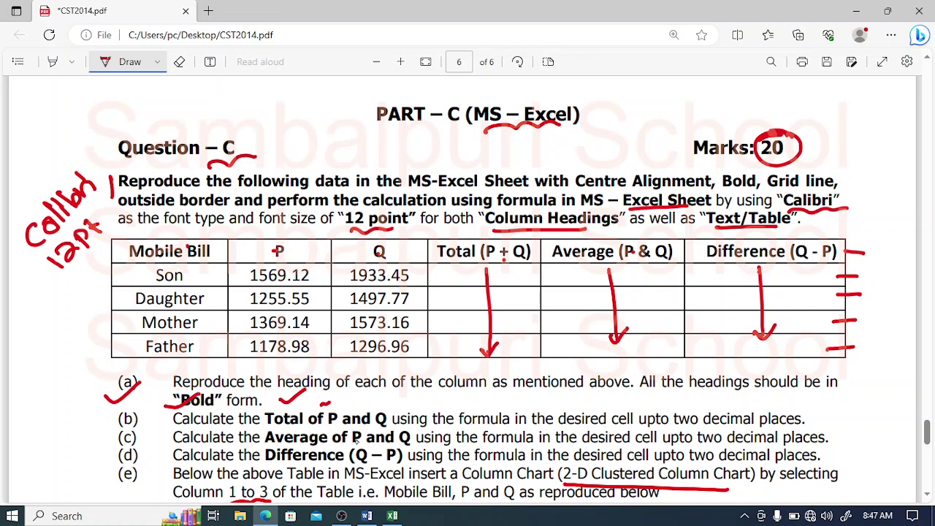
pyautogui.moveTo(144, 409)
pyautogui.mouseDown()
pyautogui.moveTo(109, 418)
pyautogui.moveTo(125, 401)
pyautogui.mouseUp()
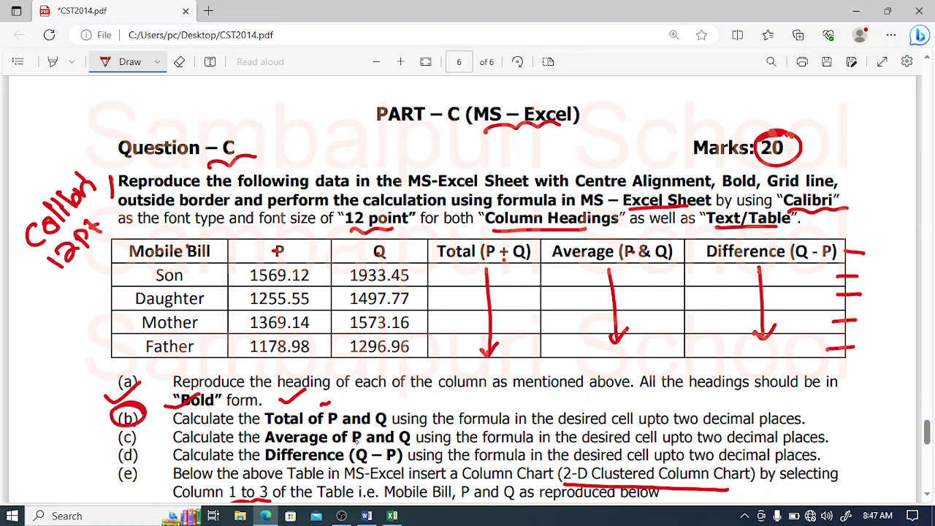
pyautogui.click(393, 516)
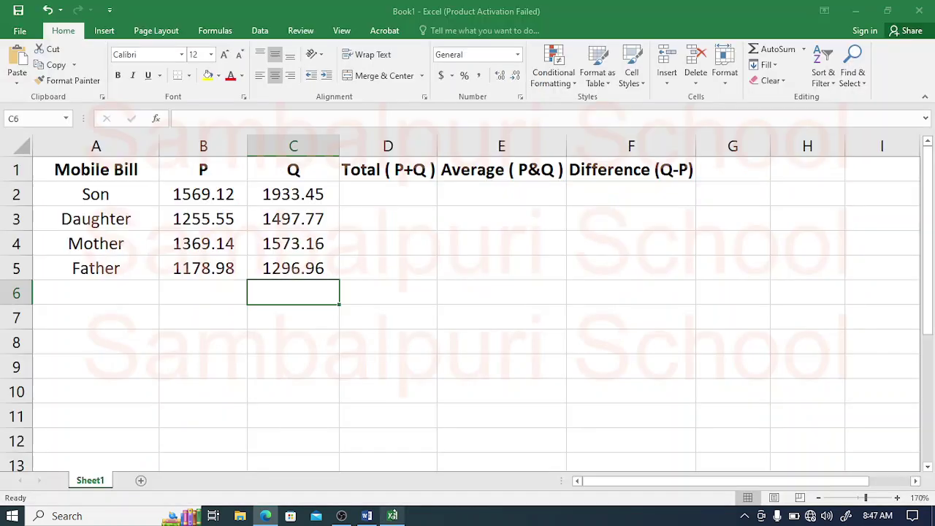
# Step: Enter =B2+C2 in D2 as Son's total
pyautogui.click(388, 194)
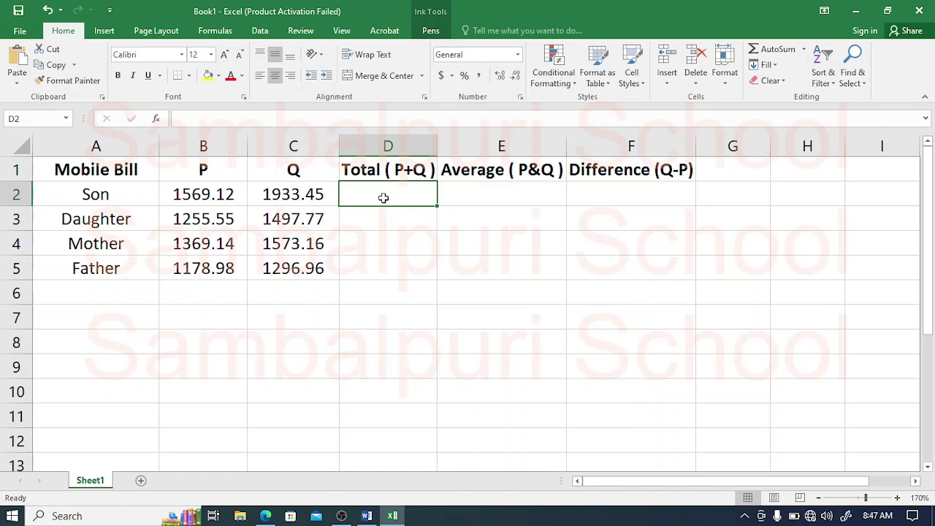
pyautogui.write('=')
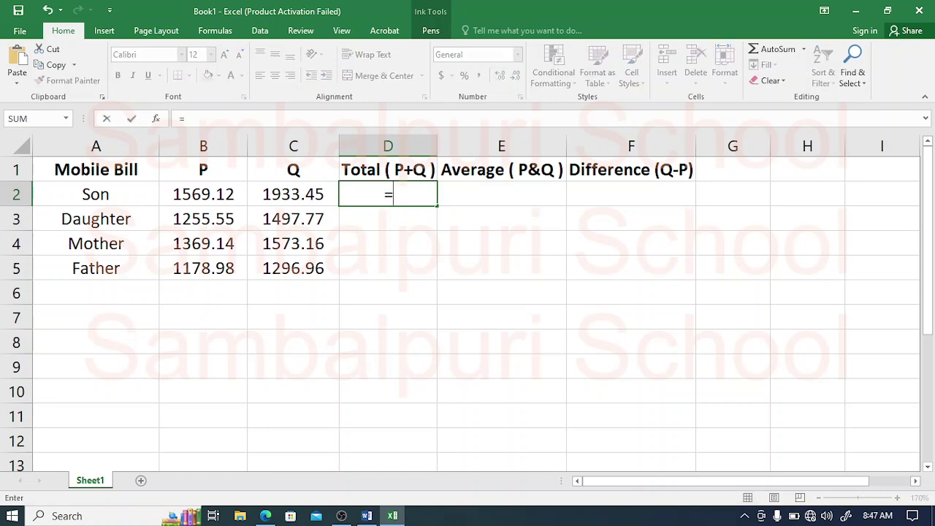
pyautogui.click(229, 193)
pyautogui.write('+')
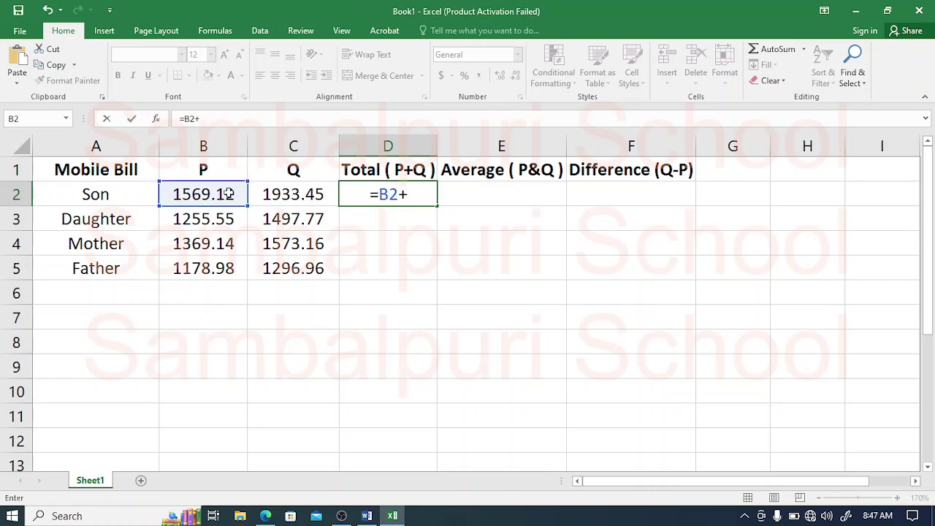
pyautogui.click(268, 194)
pyautogui.press('Return')
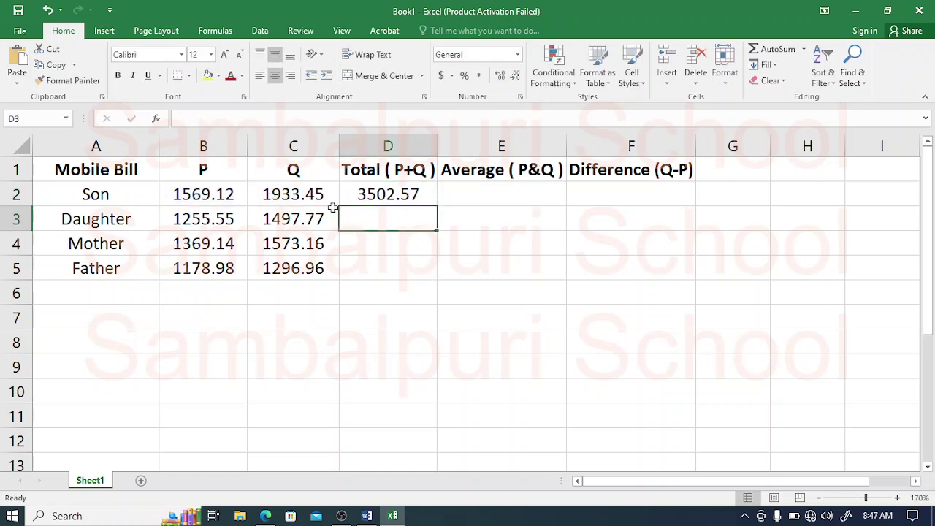
# Step: Replace D2 with =SUM(B2:C2) and fill it down to D5 (3502.57 through 2475.94)
pyautogui.click(369, 192)
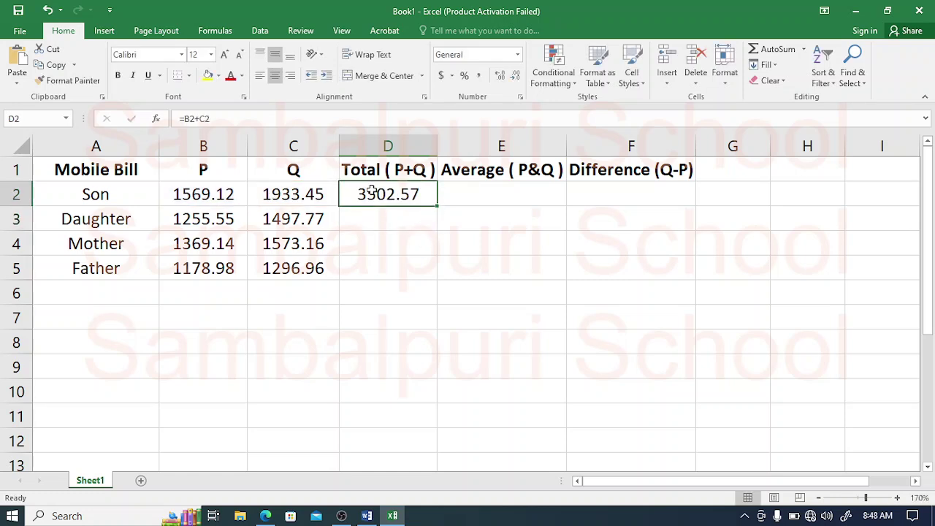
pyautogui.press('Delete')
pyautogui.write('=')
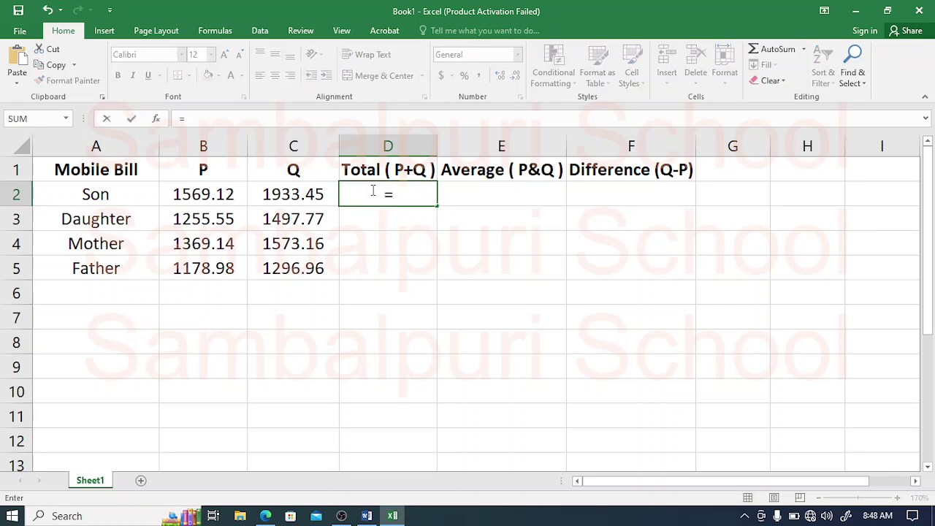
pyautogui.write('SUM')
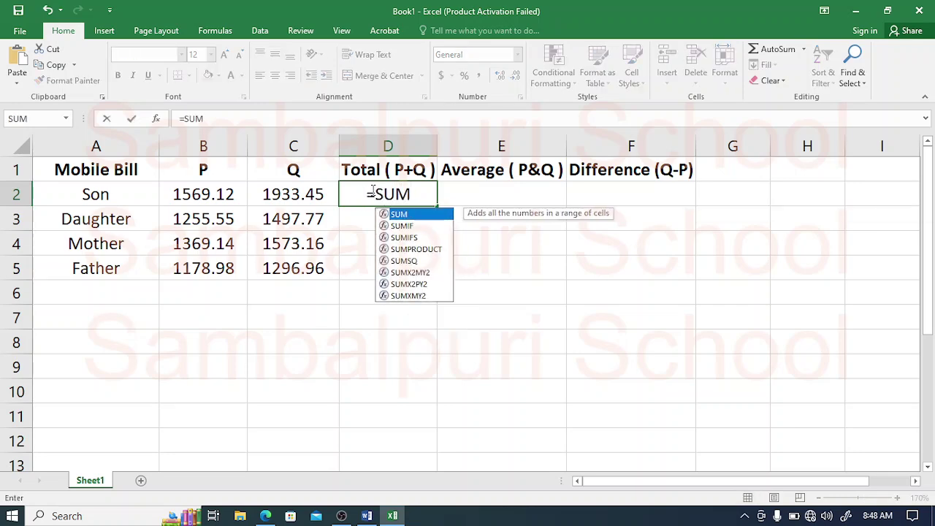
pyautogui.write('(')
pyautogui.moveTo(229, 193); pyautogui.dragTo(286, 191)
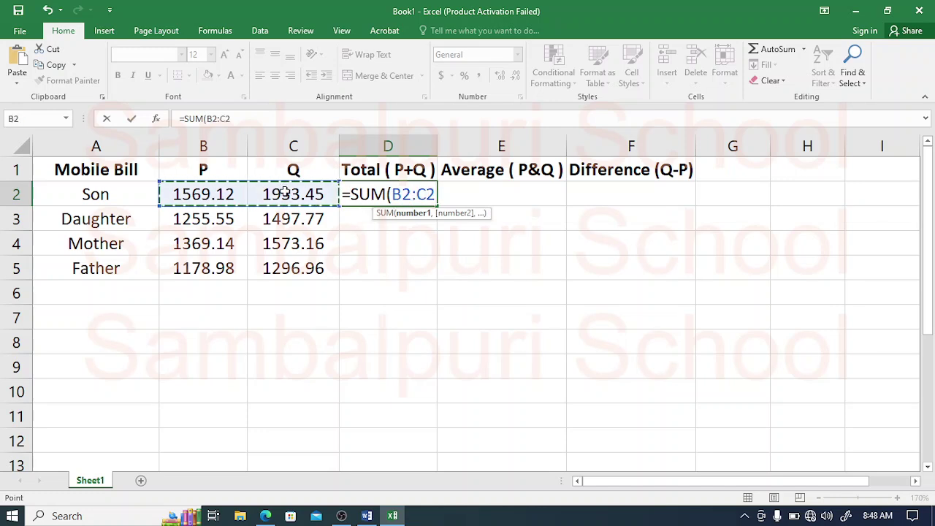
pyautogui.write(')')
pyautogui.press('Return')
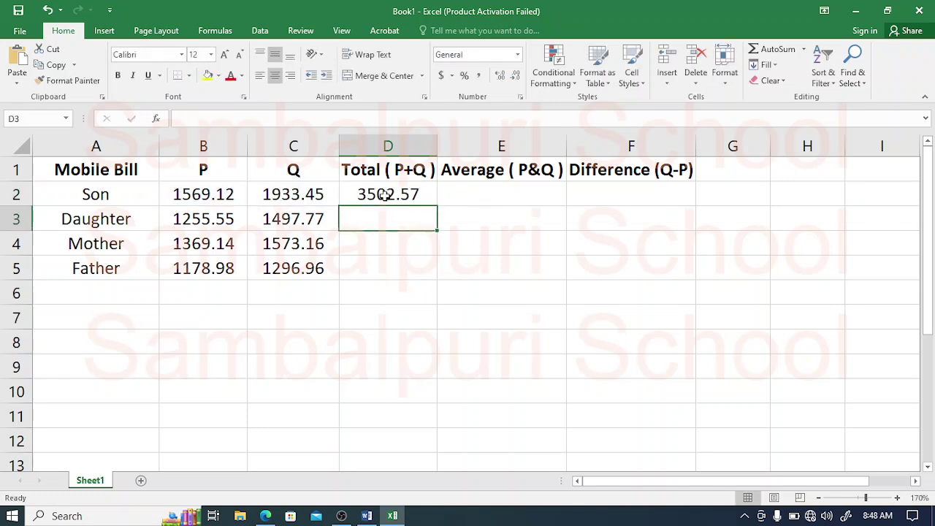
pyautogui.click(384, 194)
pyautogui.moveTo(436, 206); pyautogui.dragTo(417, 276)
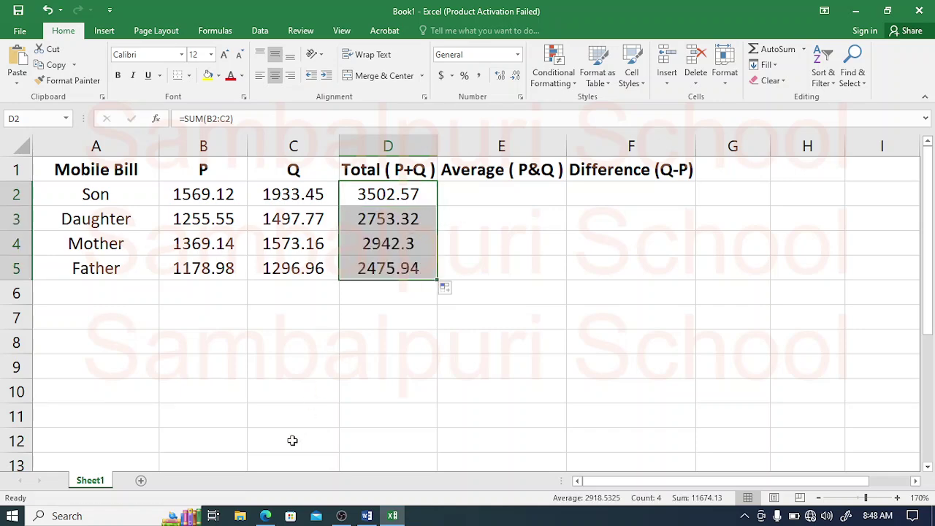
pyautogui.click(266, 517)
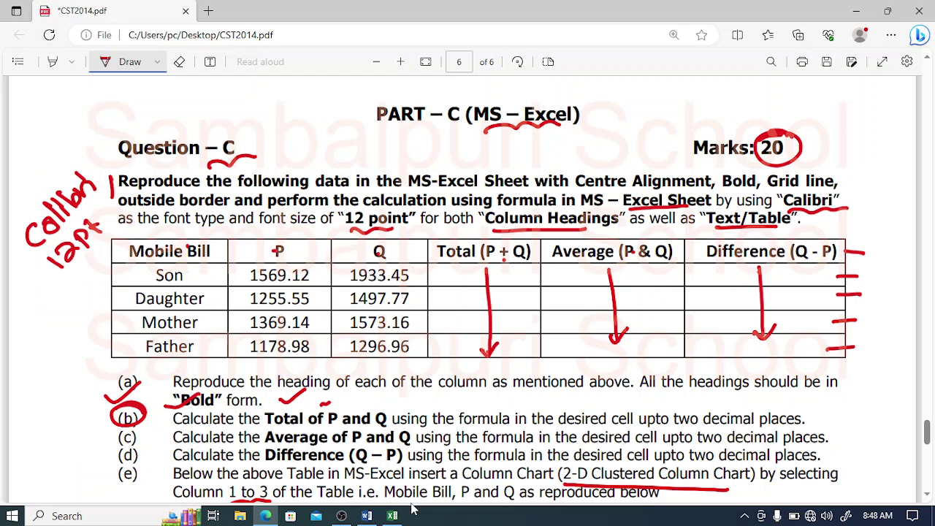
pyautogui.click(393, 516)
pyautogui.click(472, 194)
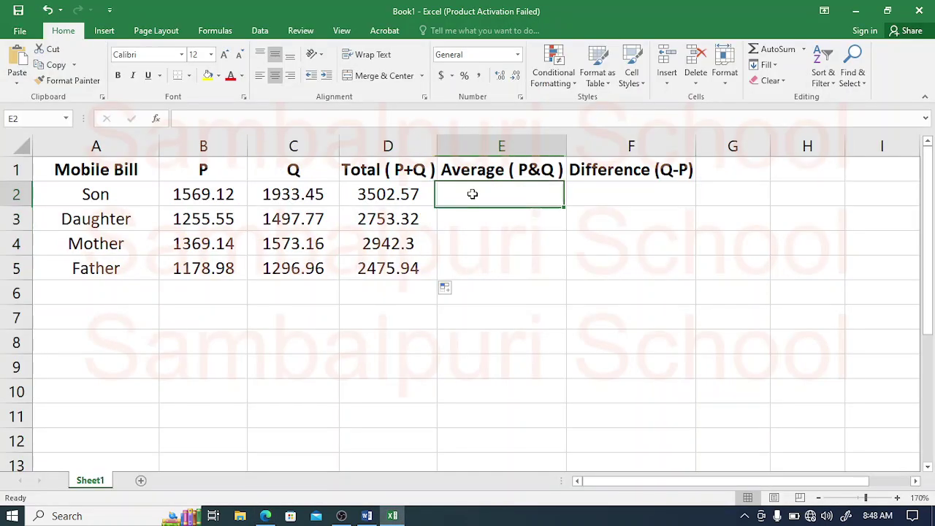
# Step: Enter =AVERAGE(B2:C2) in E2 and fill it down to E5, giving 1751.285 through 1237.97
pyautogui.write('=AV')
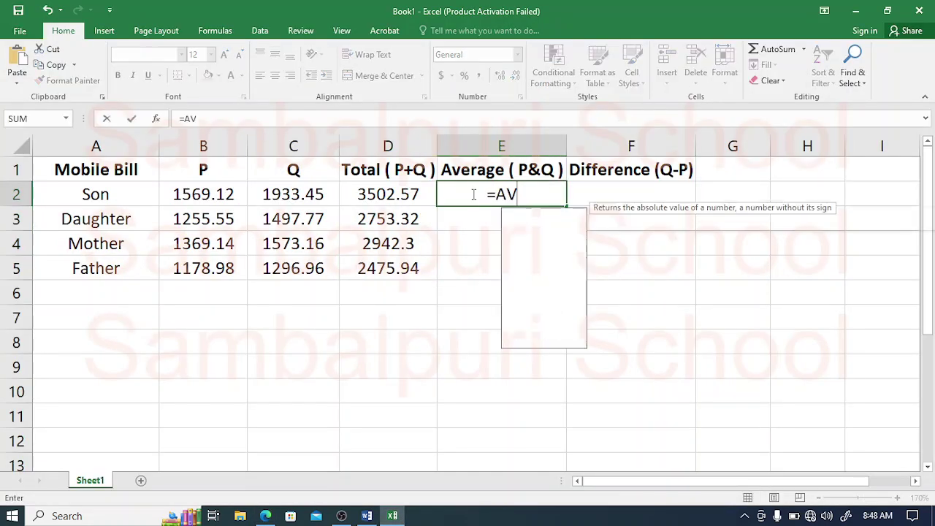
pyautogui.write('ERAGE(')
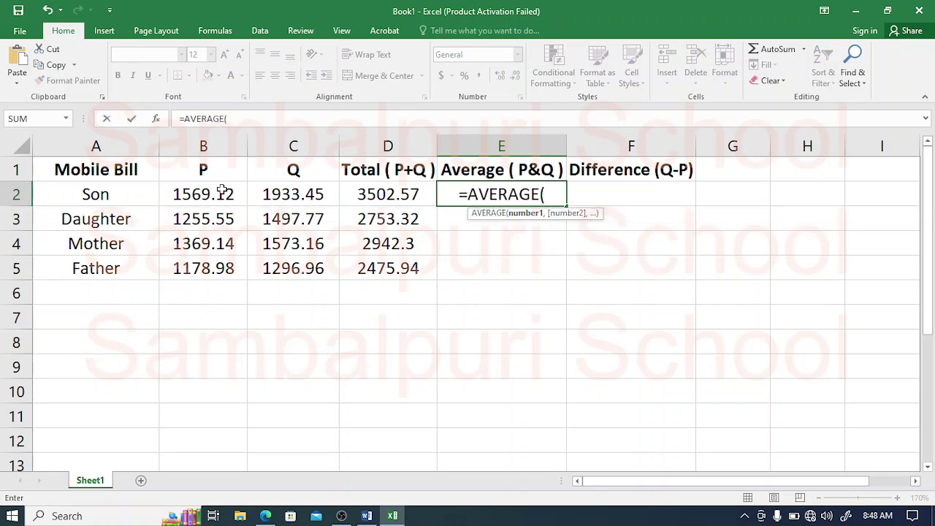
pyautogui.moveTo(207, 194); pyautogui.dragTo(287, 206)
pyautogui.write(')')
pyautogui.press('Return')
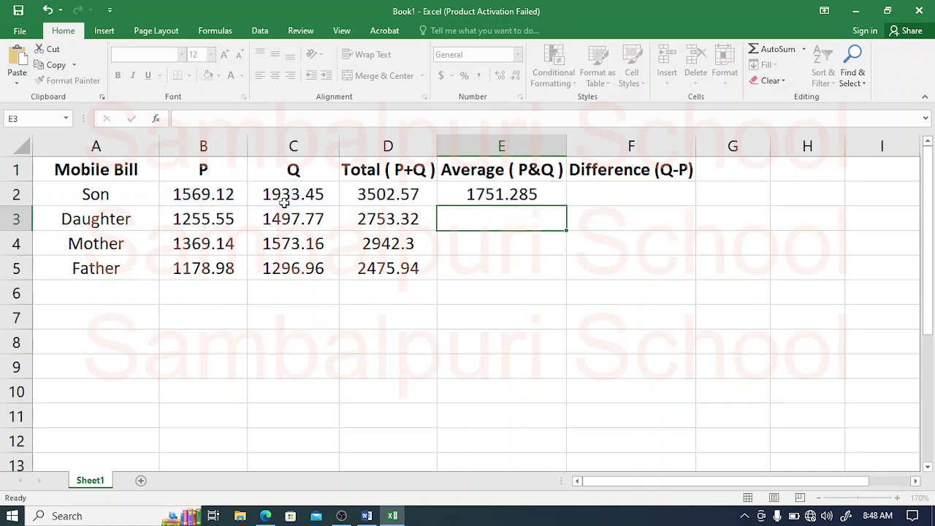
pyautogui.click(465, 194)
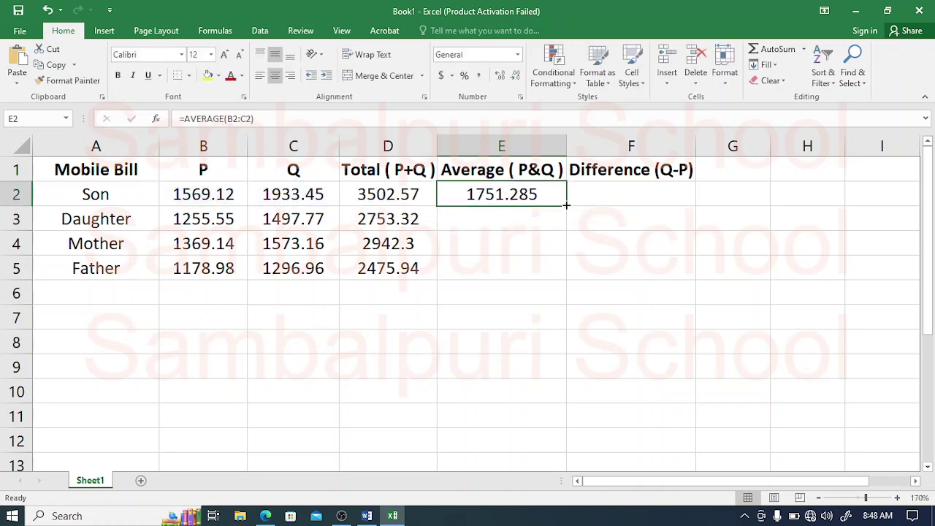
pyautogui.moveTo(567, 205); pyautogui.dragTo(547, 278)
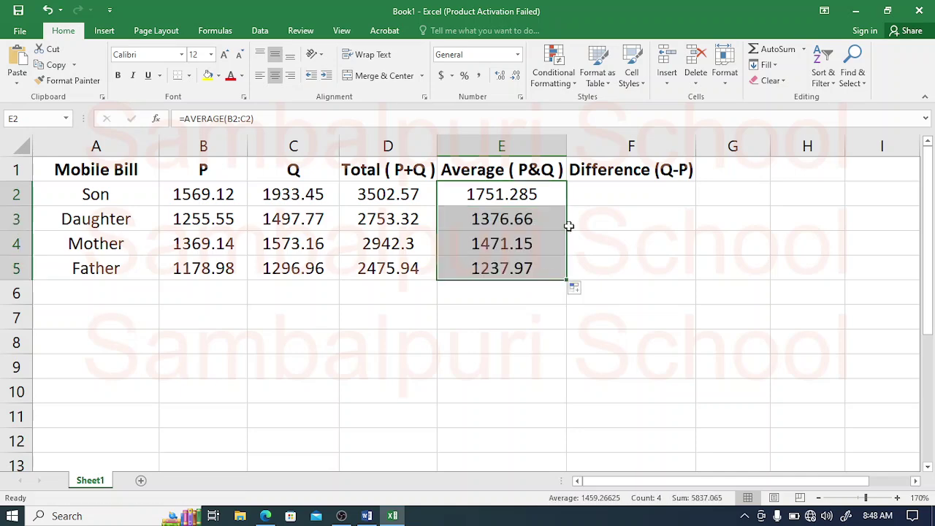
pyautogui.click(595, 197)
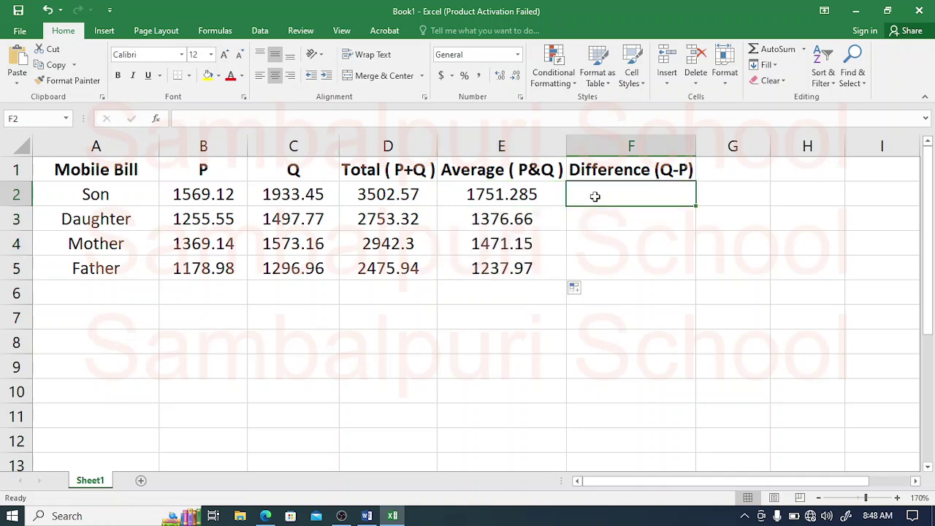
# Step: Enter =C2-B2 in F2 and fill it down to F5 (364.33, 242.22, 204.02, 117.98)
pyautogui.write('=DI')
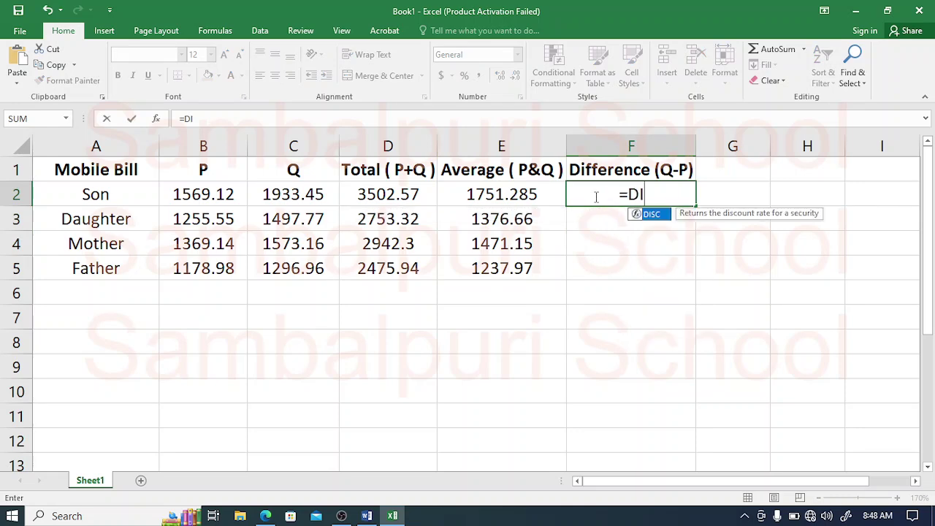
pyautogui.press('BackSpace')
pyautogui.press('BackSpace')
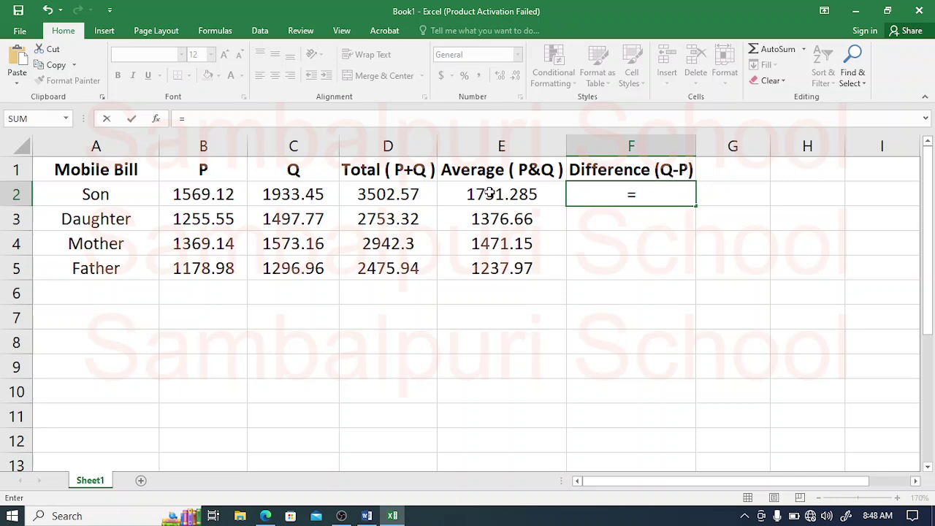
pyautogui.click(316, 195)
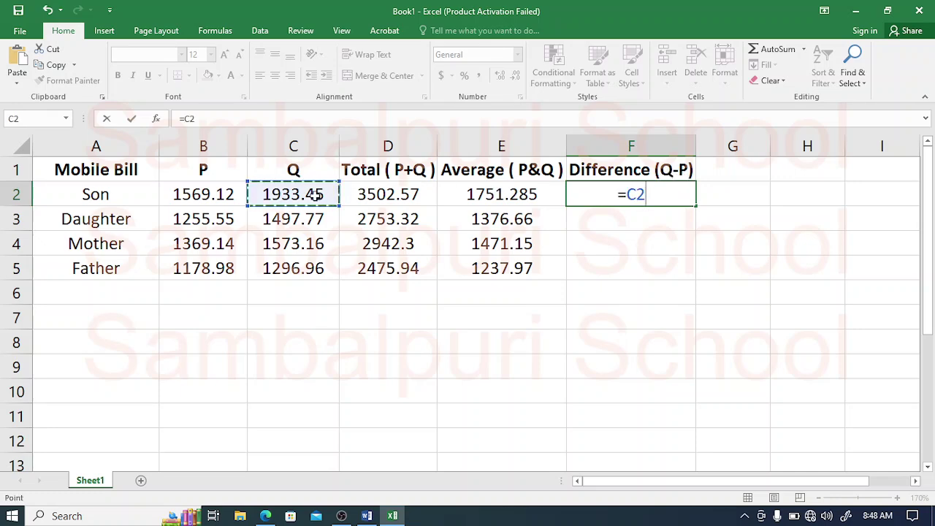
pyautogui.write('-')
pyautogui.click(189, 194)
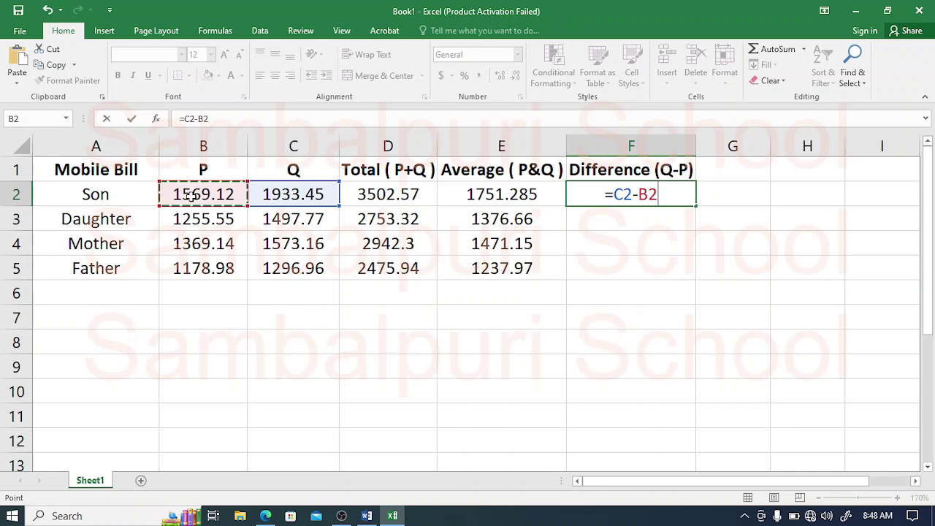
pyautogui.press('Return')
pyautogui.click(669, 194)
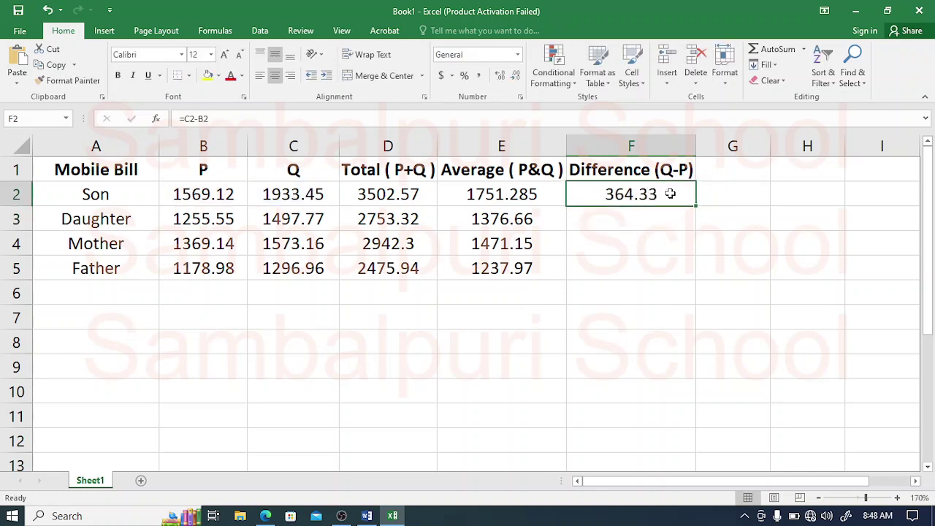
pyautogui.moveTo(691, 203); pyautogui.dragTo(691, 275)
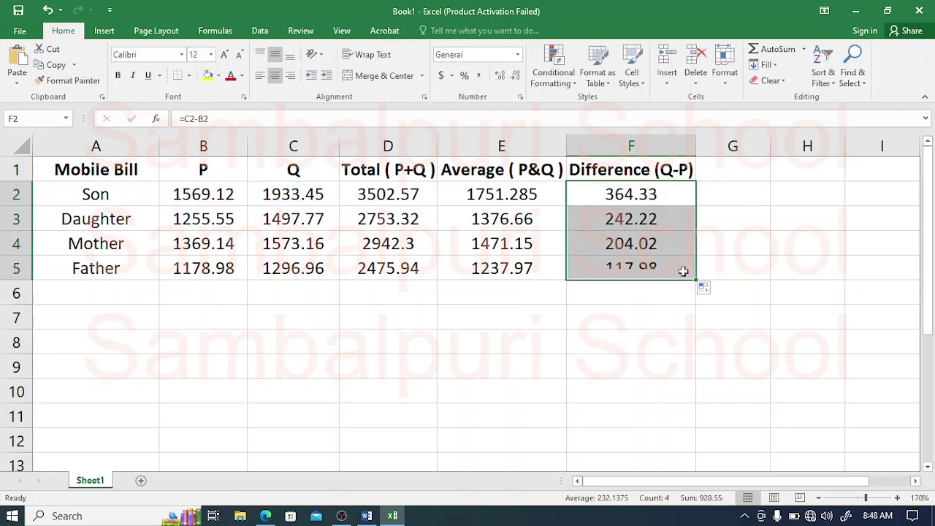
pyautogui.click(638, 255)
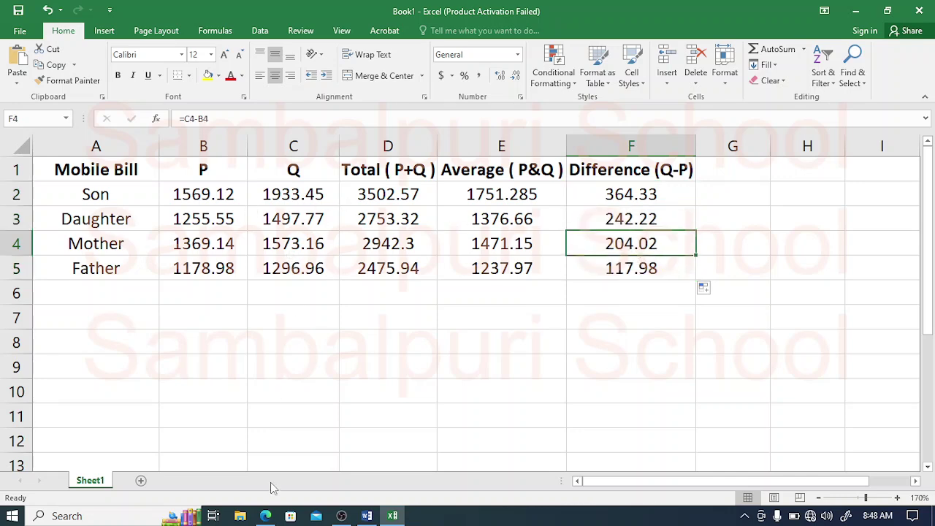
pyautogui.click(265, 516)
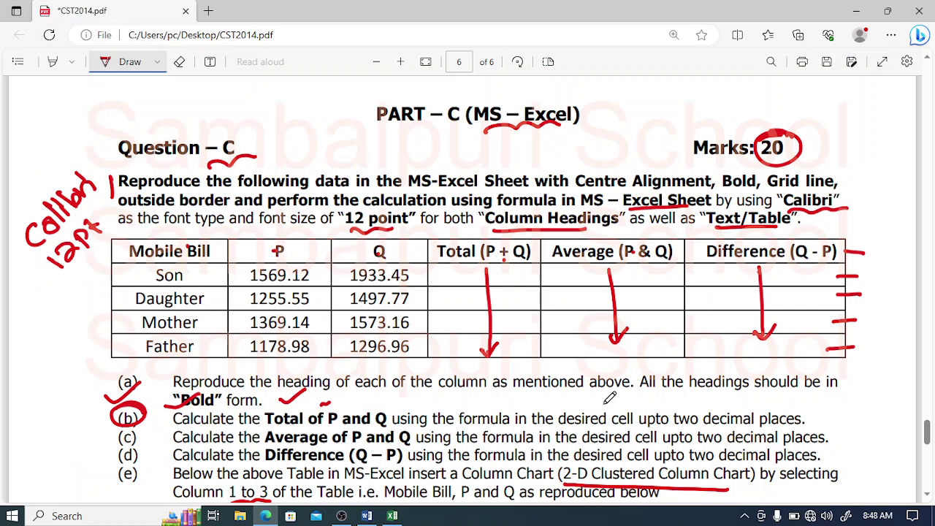
# Step: On the PDF's sample chart, circle Son, underline Daughter and Mother, and tick the Mobile Bill title
pyautogui.moveTo(928, 433); pyautogui.dragTo(929, 448)
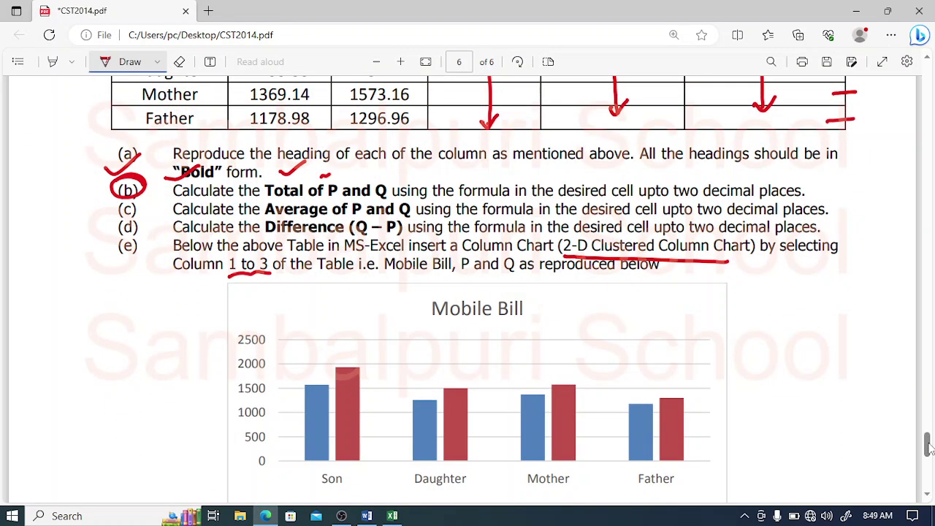
pyautogui.moveTo(101, 249); pyautogui.dragTo(150, 234)
pyautogui.moveTo(243, 253); pyautogui.dragTo(300, 265)
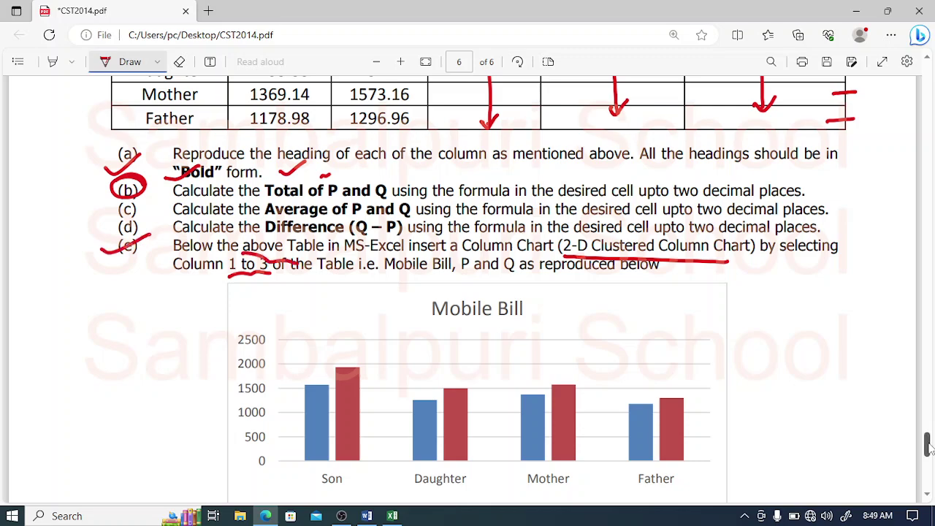
pyautogui.moveTo(929, 446); pyautogui.dragTo(929, 449)
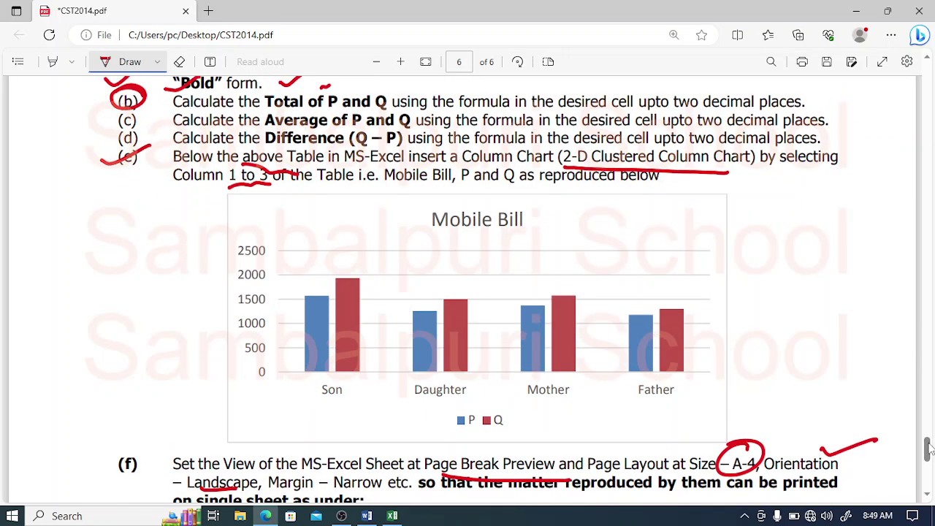
pyautogui.moveTo(345, 380)
pyautogui.mouseDown()
pyautogui.moveTo(320, 397)
pyautogui.moveTo(358, 374)
pyautogui.mouseUp()
pyautogui.moveTo(413, 396); pyautogui.dragTo(458, 401)
pyautogui.moveTo(537, 398); pyautogui.dragTo(577, 397)
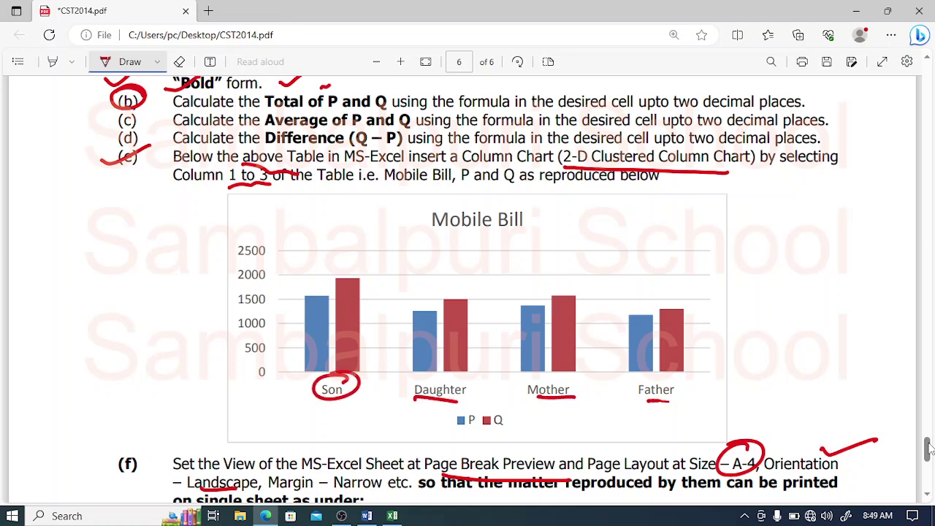
pyautogui.moveTo(562, 216); pyautogui.dragTo(596, 205)
pyautogui.moveTo(930, 447); pyautogui.dragTo(929, 451)
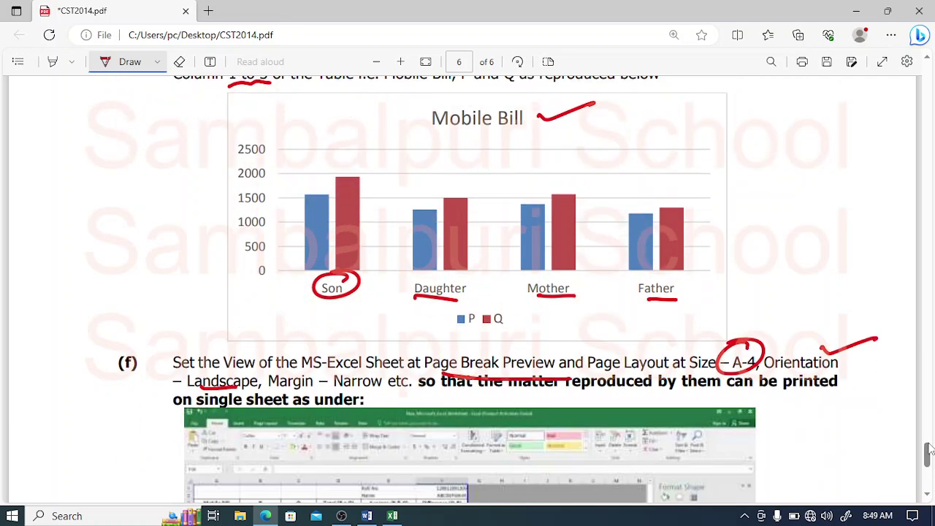
pyautogui.click(392, 516)
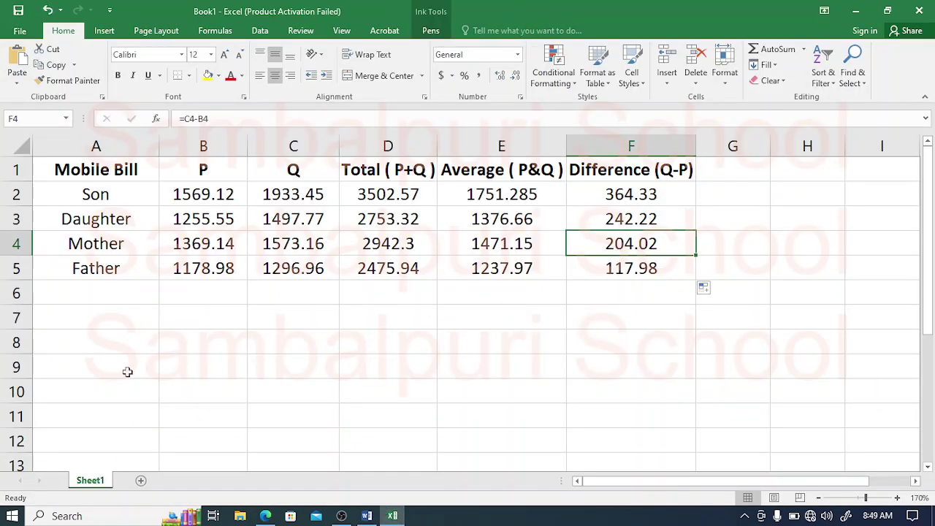
# Step: Select A1:C5 with the Mobile Bill, P and Q data and show the Insert ribbon
pyautogui.moveTo(87, 197); pyautogui.dragTo(219, 215)
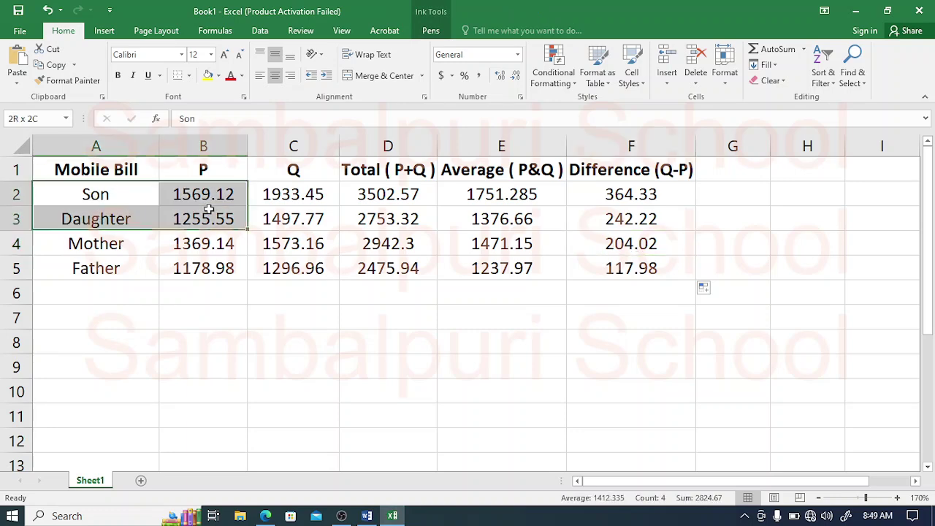
pyautogui.moveTo(124, 175); pyautogui.dragTo(277, 268)
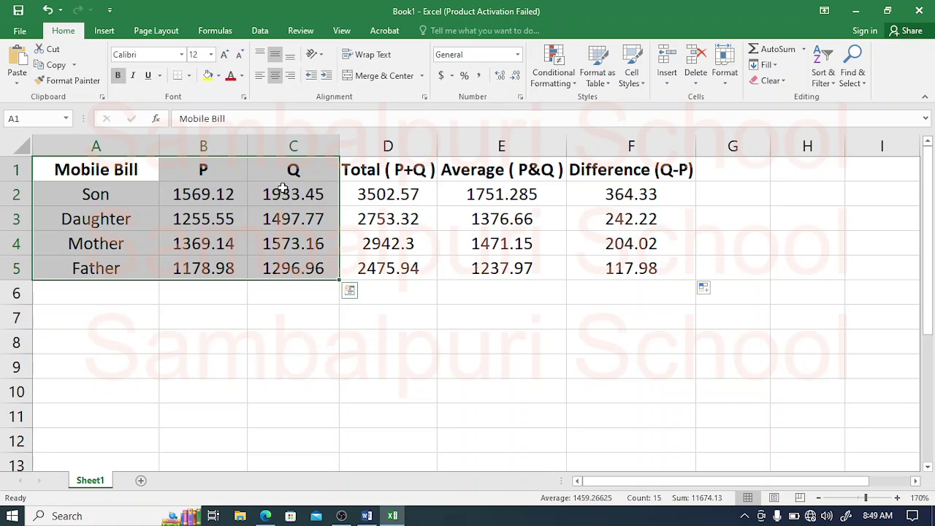
pyautogui.click(102, 31)
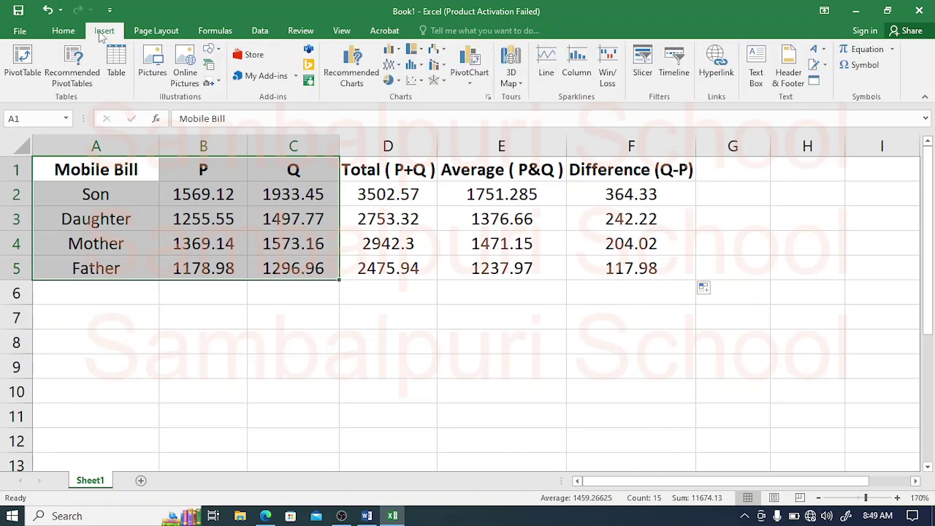
# Step: Insert a 2-D Clustered Column chart of P and Q from the All Charts list
pyautogui.click(489, 97)
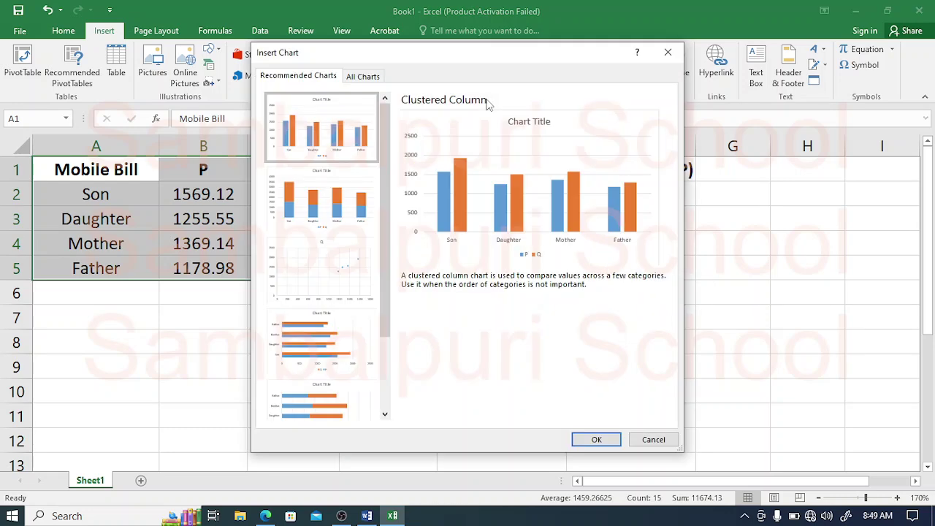
pyautogui.click(351, 76)
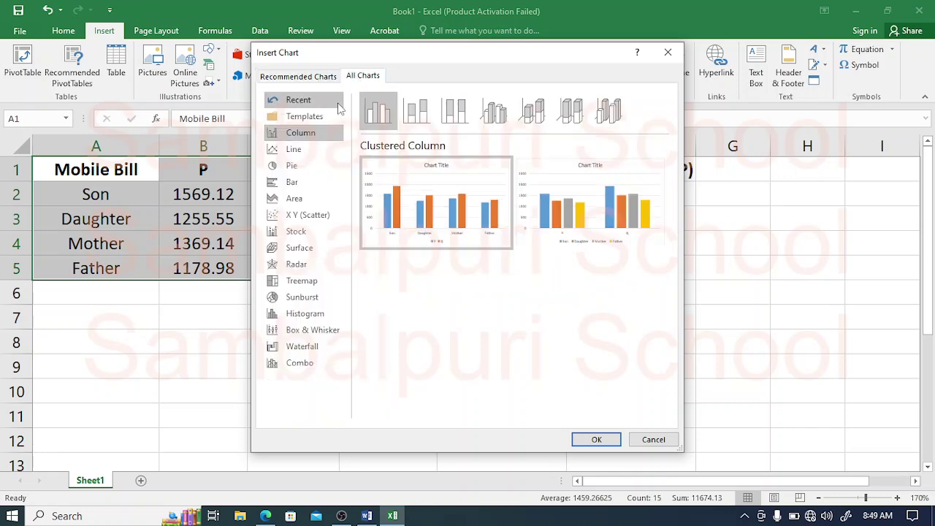
pyautogui.moveTo(394, 175)
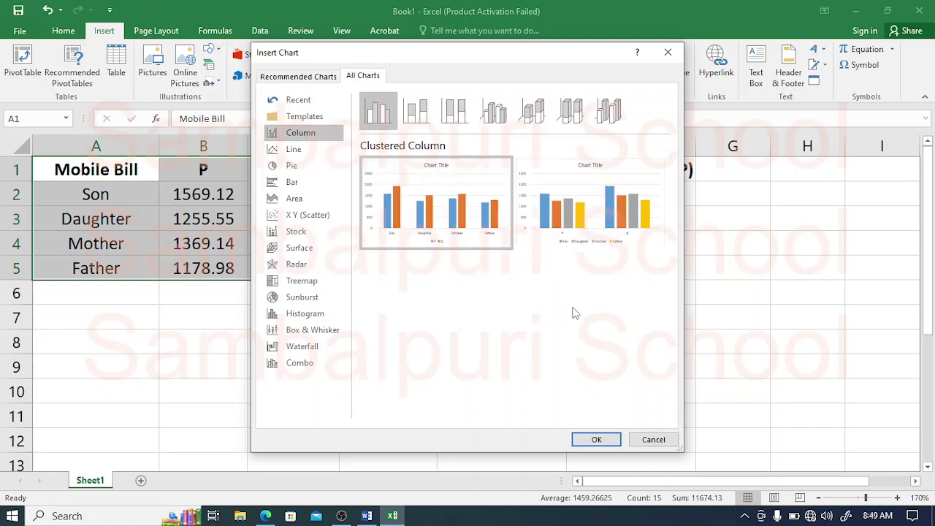
pyautogui.moveTo(579, 218)
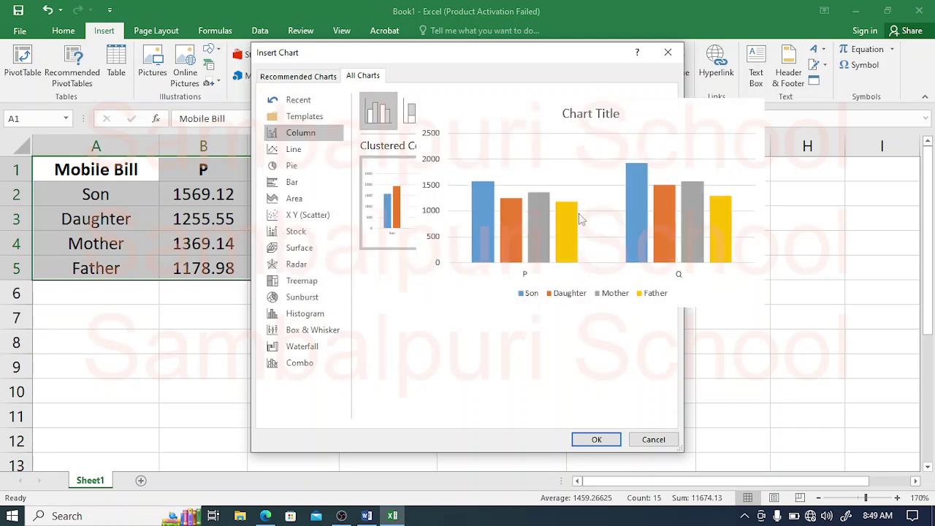
pyautogui.moveTo(432, 208)
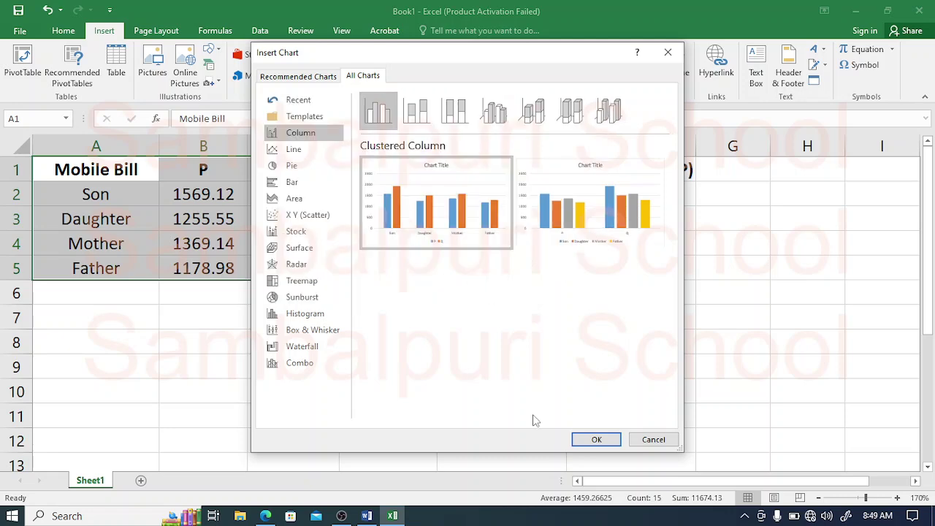
pyautogui.click(590, 438)
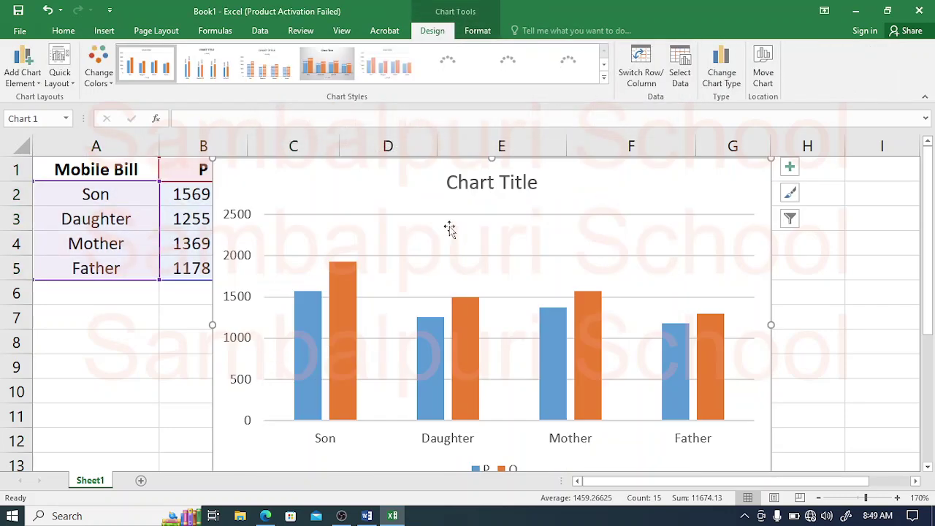
# Step: Move the new column chart below the Mobile Bill table
pyautogui.moveTo(518, 172)
pyautogui.mouseDown()
pyautogui.moveTo(412, 290)
pyautogui.moveTo(507, 177)
pyautogui.moveTo(532, 168)
pyautogui.mouseUp()
pyautogui.click(619, 171)
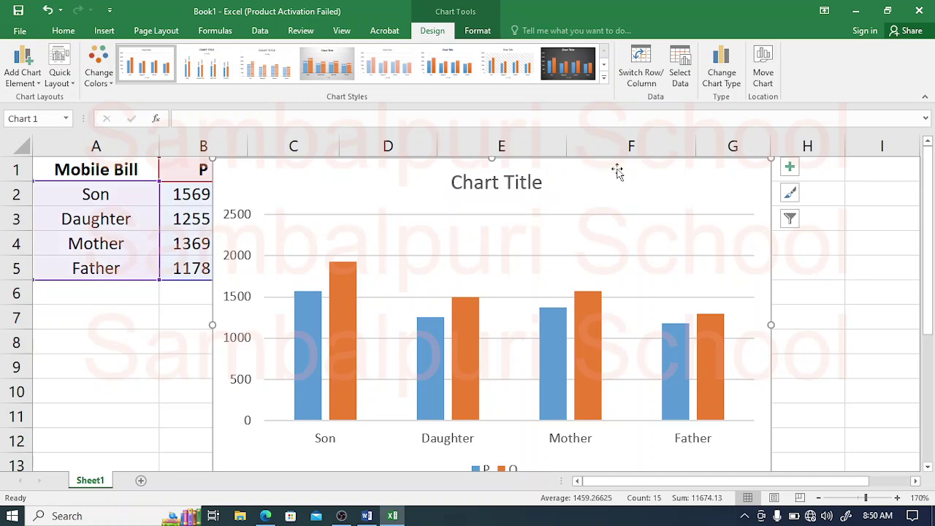
pyautogui.moveTo(616, 176); pyautogui.dragTo(472, 306)
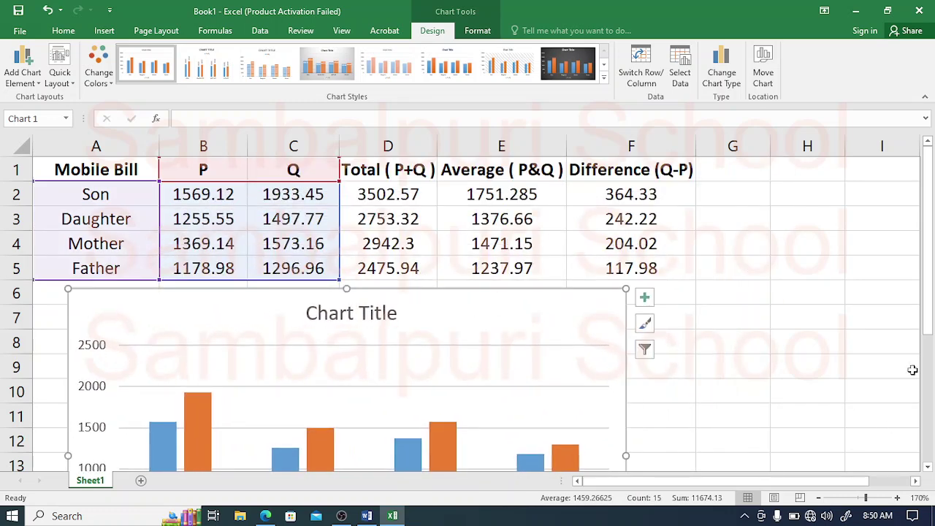
pyautogui.moveTo(933, 315)
pyautogui.mouseDown()
pyautogui.moveTo(931, 413)
pyautogui.moveTo(931, 321)
pyautogui.mouseUp()
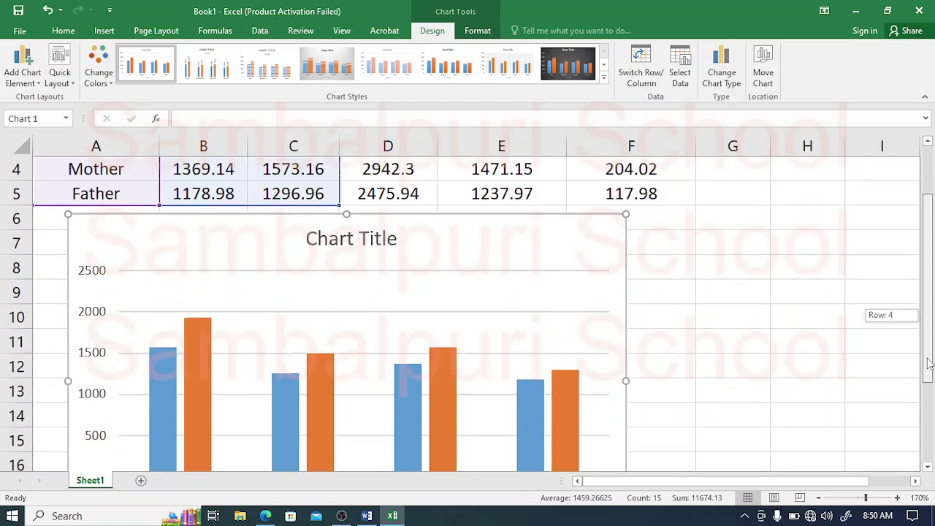
# Step: Replace the 'Chart Title' placeholder with 'Mobile Bill'
pyautogui.click(347, 244)
pyautogui.click(348, 245)
pyautogui.tripleClick(347, 245)
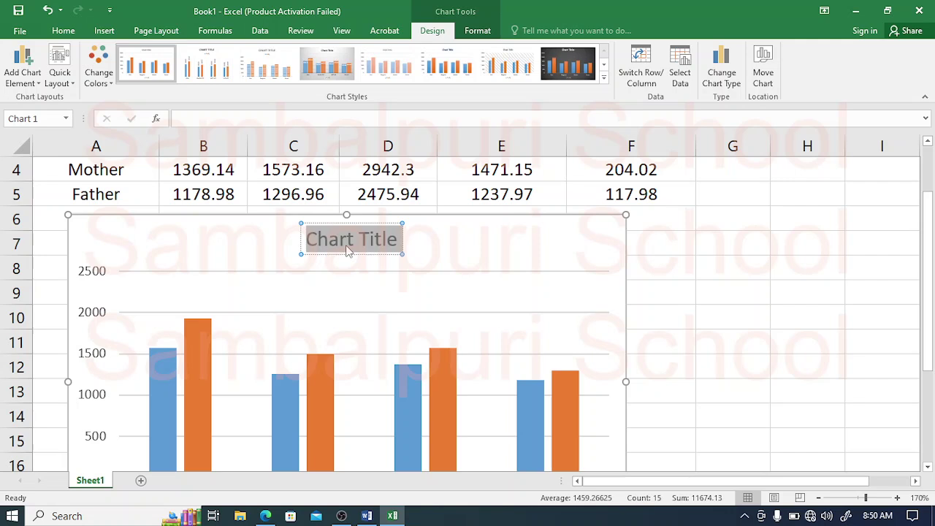
pyautogui.write('m')
pyautogui.press('BackSpace')
pyautogui.write('M')
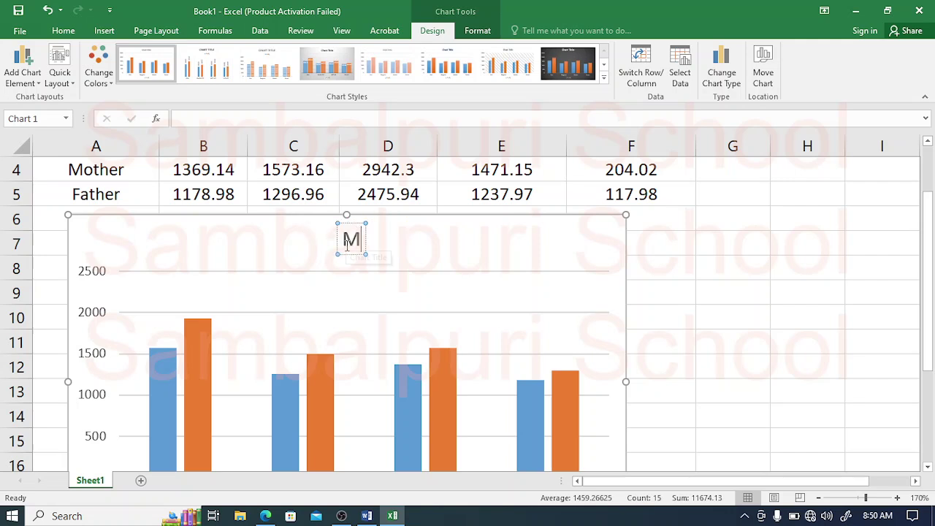
pyautogui.write('obile Bi')
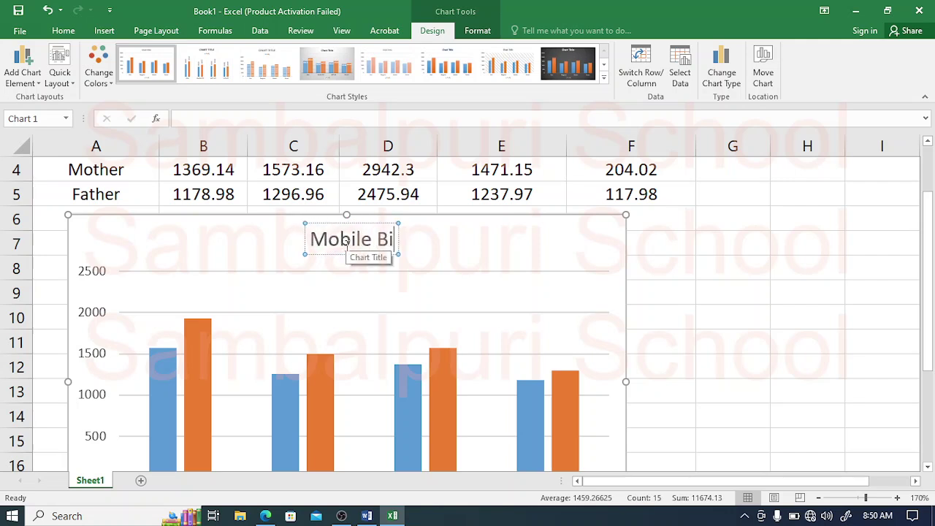
pyautogui.write('ll')
pyautogui.click(653, 288)
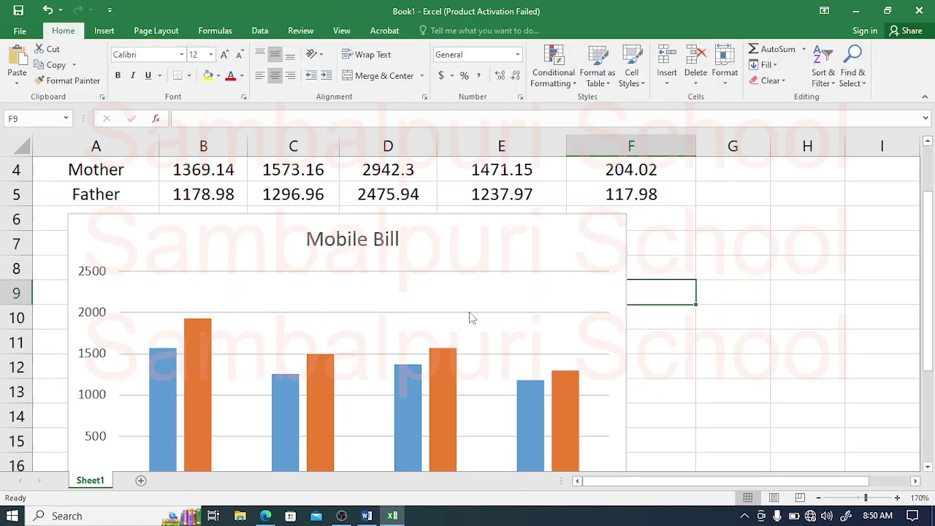
pyautogui.moveTo(925, 291); pyautogui.dragTo(925, 327)
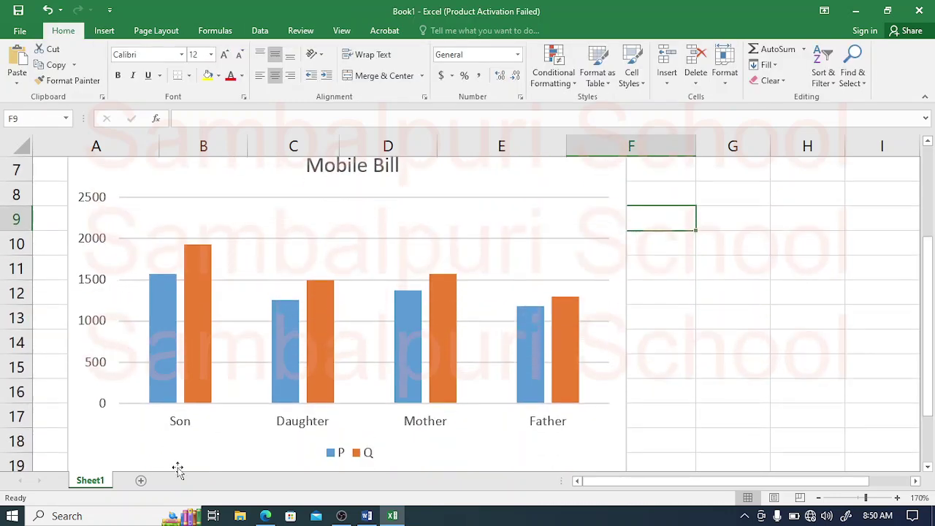
# Step: Compare the chart with the PDF's sample chart, then select the Q series
pyautogui.click(265, 516)
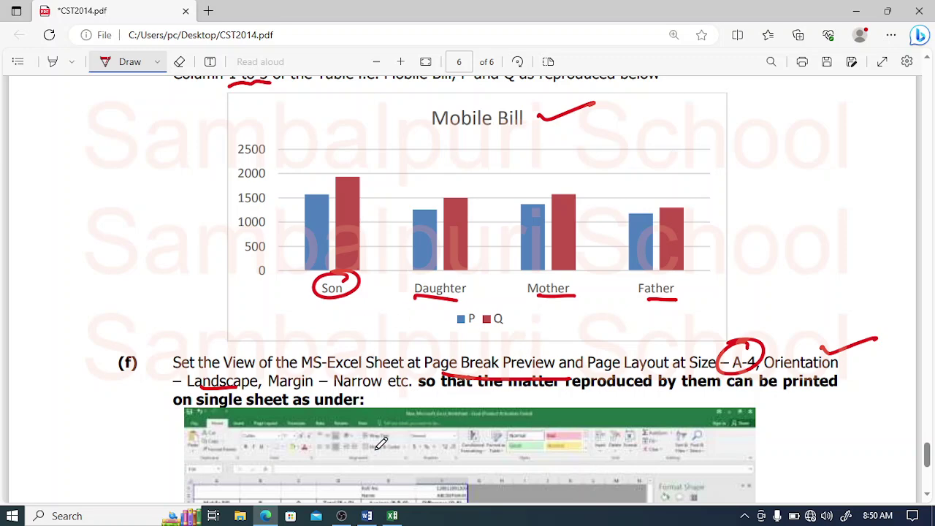
pyautogui.click(392, 516)
pyautogui.click(317, 345)
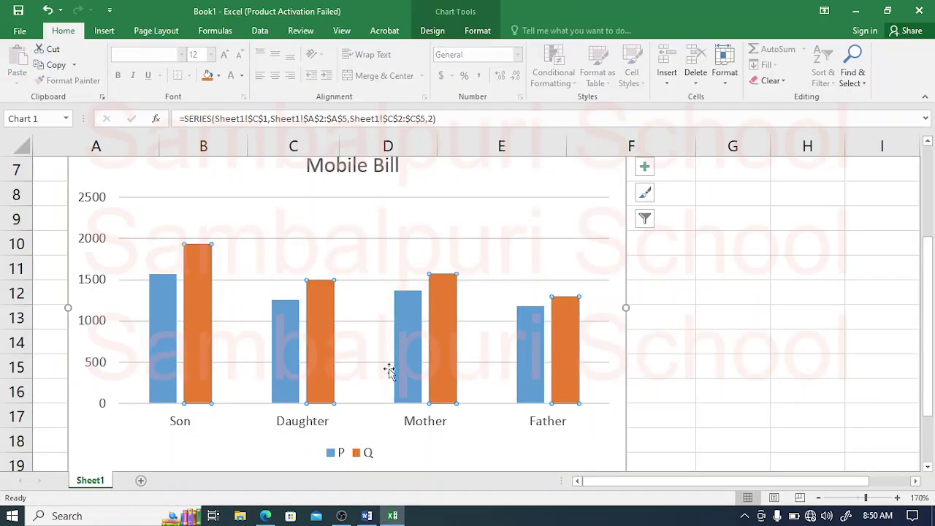
pyautogui.click(645, 194)
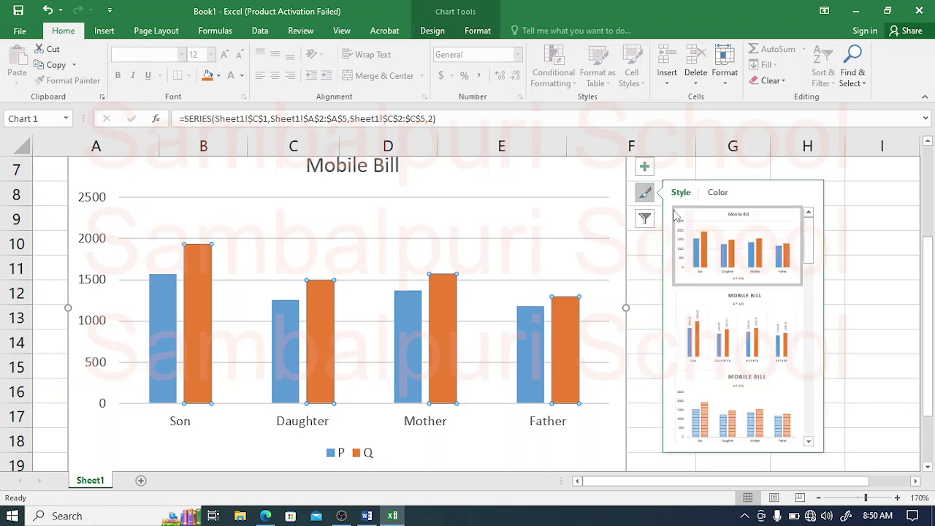
pyautogui.click(717, 194)
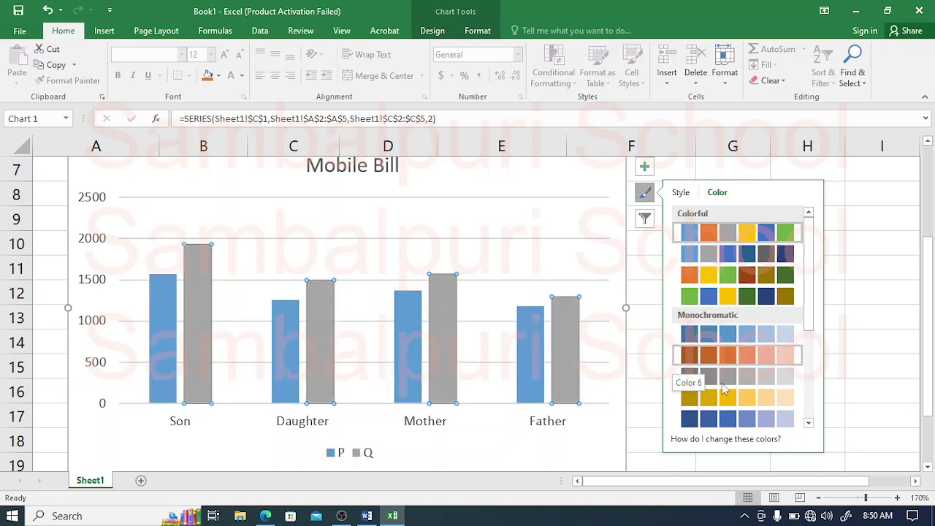
pyautogui.moveTo(812, 294); pyautogui.dragTo(809, 195)
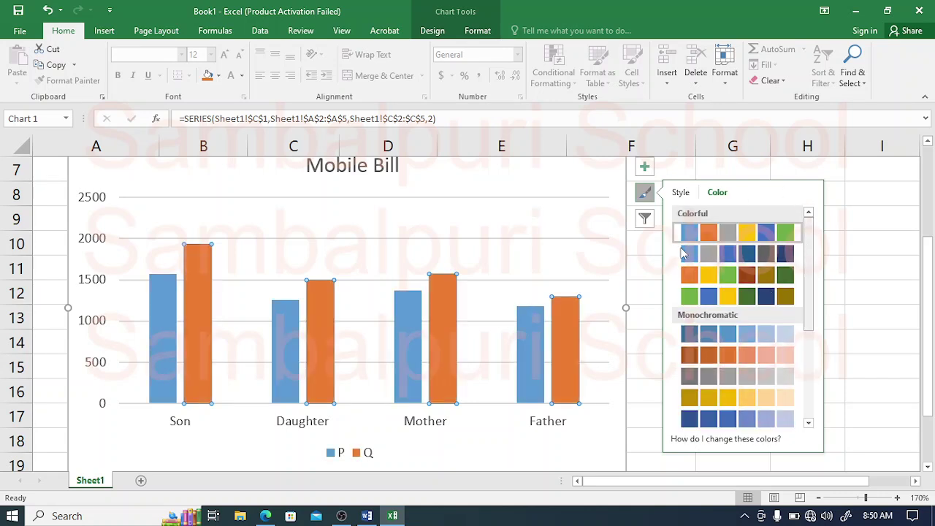
pyautogui.click(608, 247)
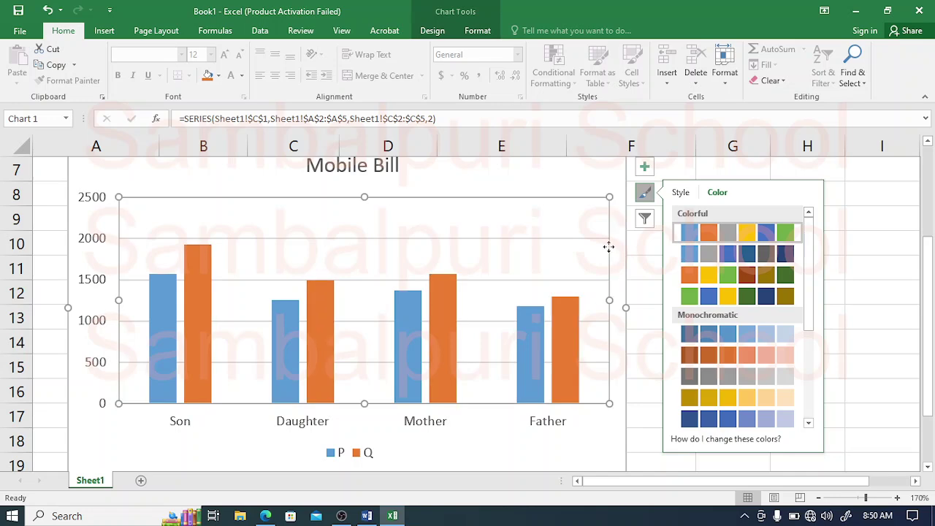
pyautogui.click(590, 461)
pyautogui.click(265, 516)
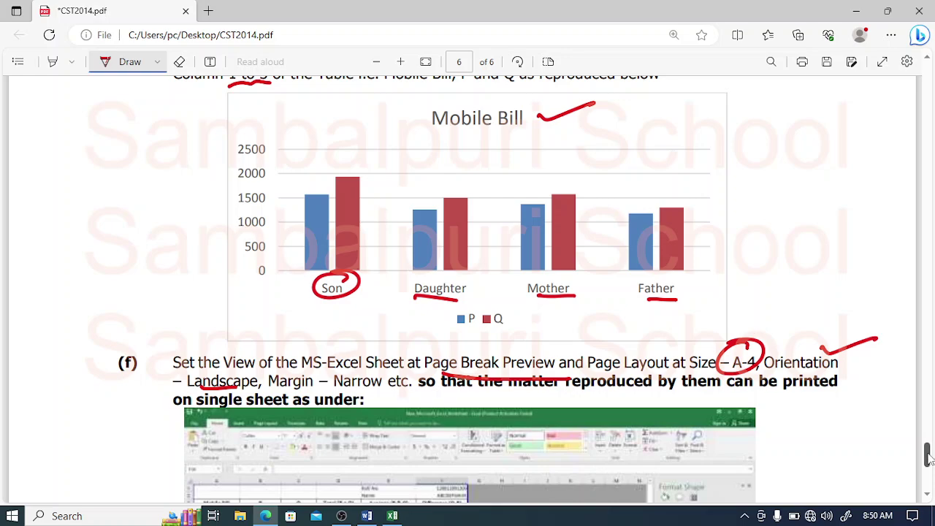
pyautogui.scroll(-3, 928, 457)
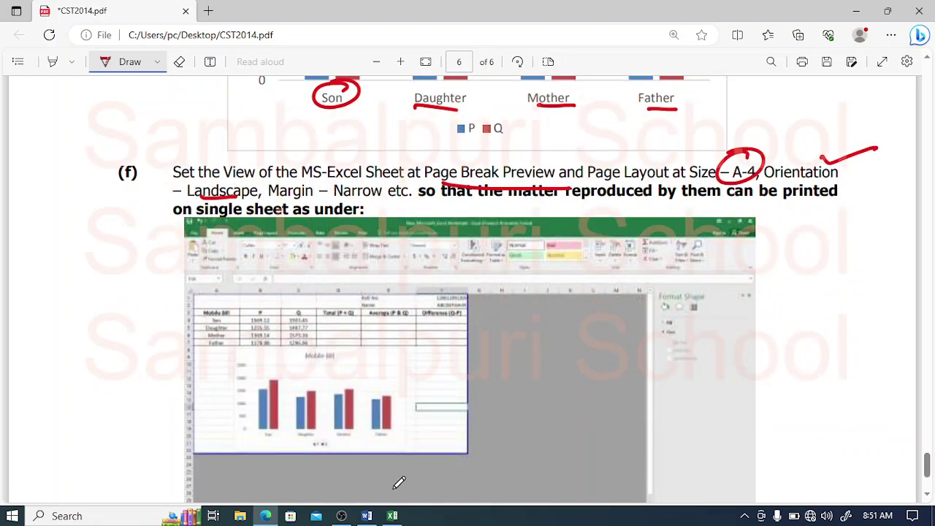
pyautogui.click(393, 516)
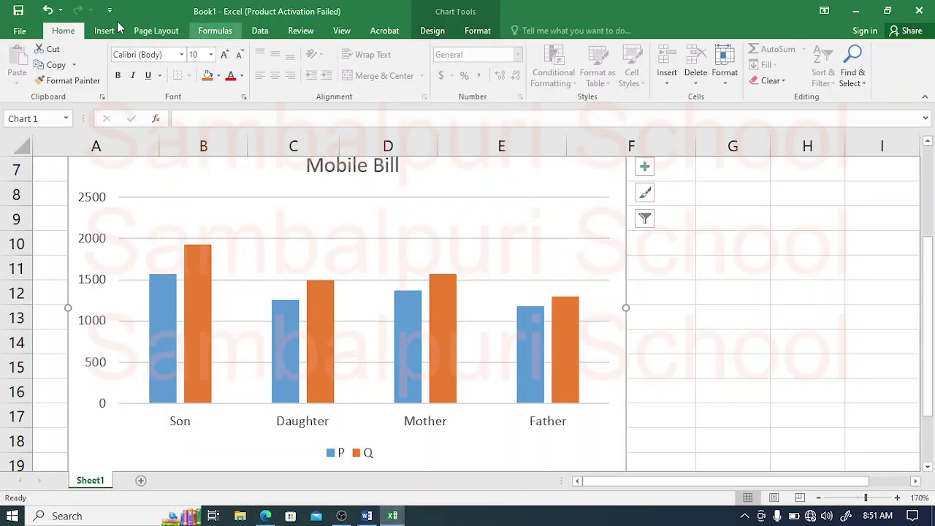
# Step: Set Page Layout orientation to Landscape and paper size to A4
pyautogui.click(158, 33)
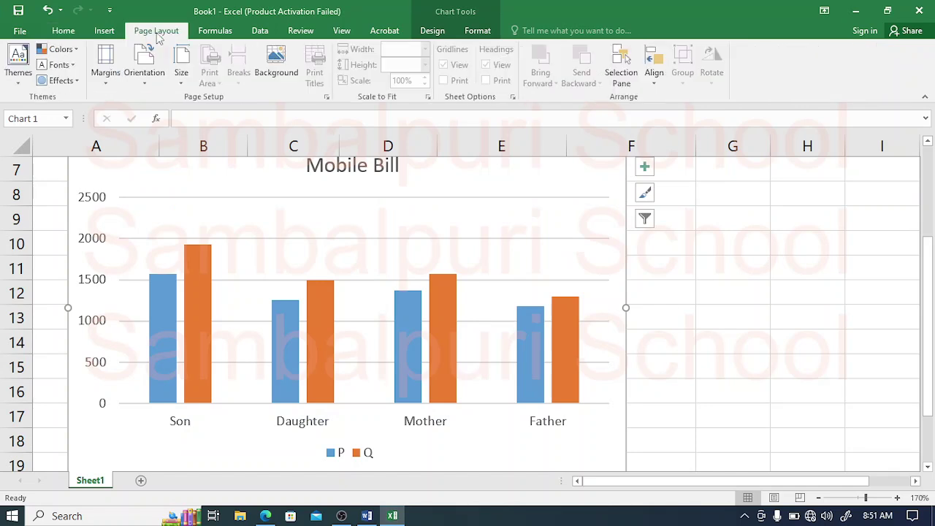
pyautogui.click(143, 85)
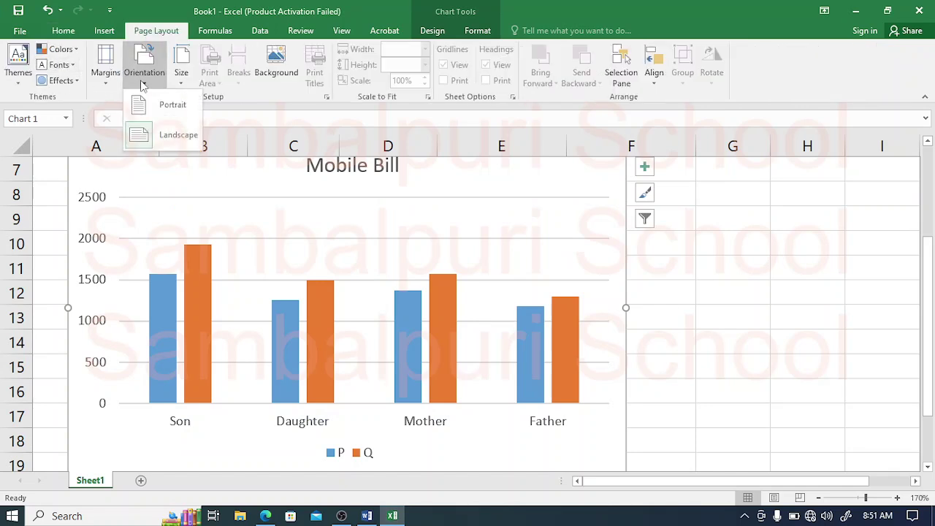
pyautogui.click(170, 132)
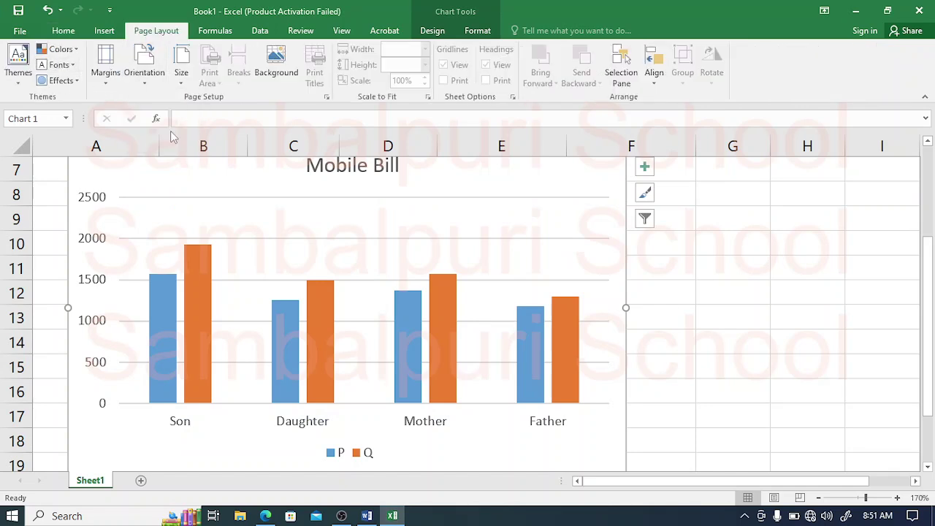
pyautogui.click(181, 82)
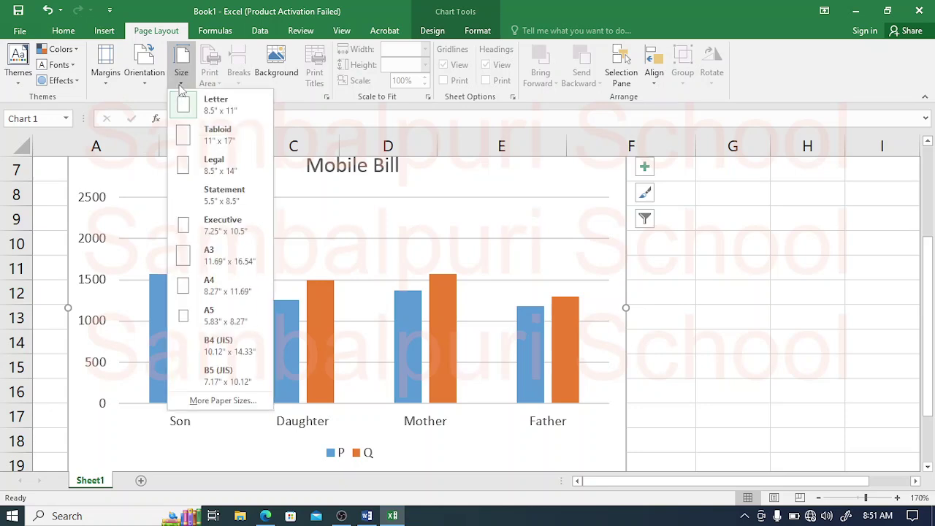
pyautogui.click(214, 282)
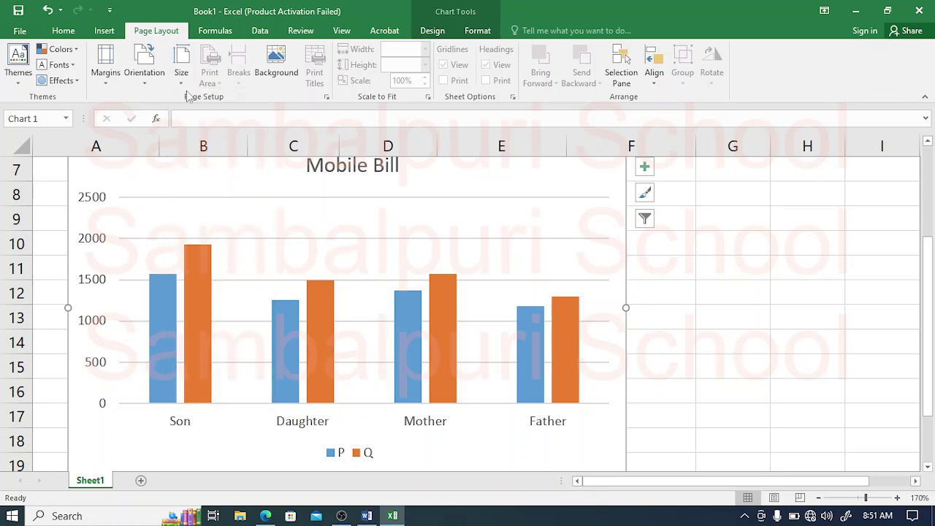
# Step: Switch the sheet to Page Break Preview and zoom in to 120%
pyautogui.click(343, 32)
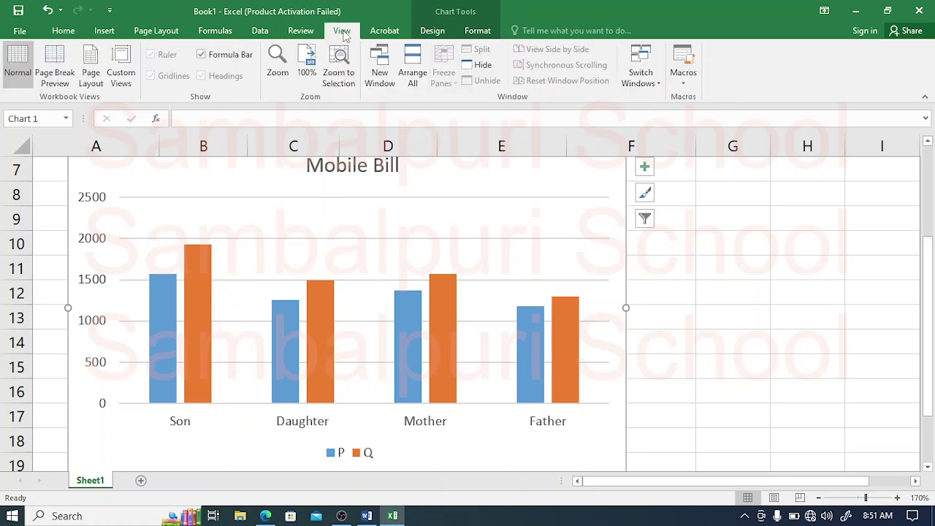
pyautogui.click(54, 67)
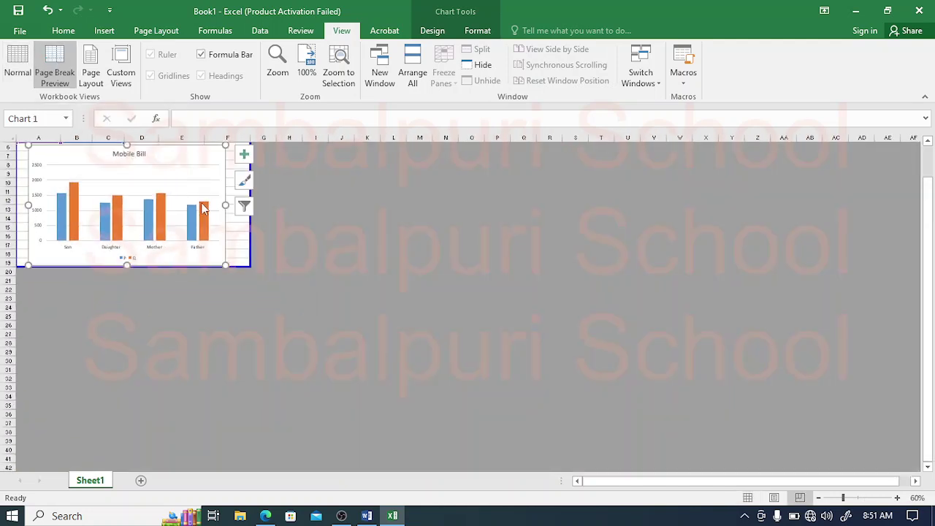
pyautogui.moveTo(931, 252); pyautogui.dragTo(928, 233)
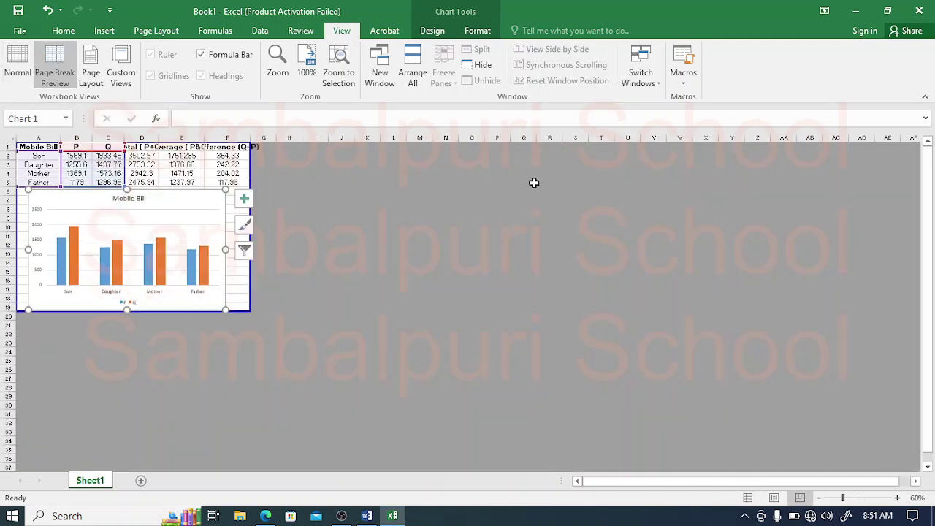
pyautogui.click(898, 497)
pyautogui.click(897, 498)
pyautogui.click(897, 497)
pyautogui.click(898, 498)
pyautogui.click(897, 497)
pyautogui.click(898, 497)
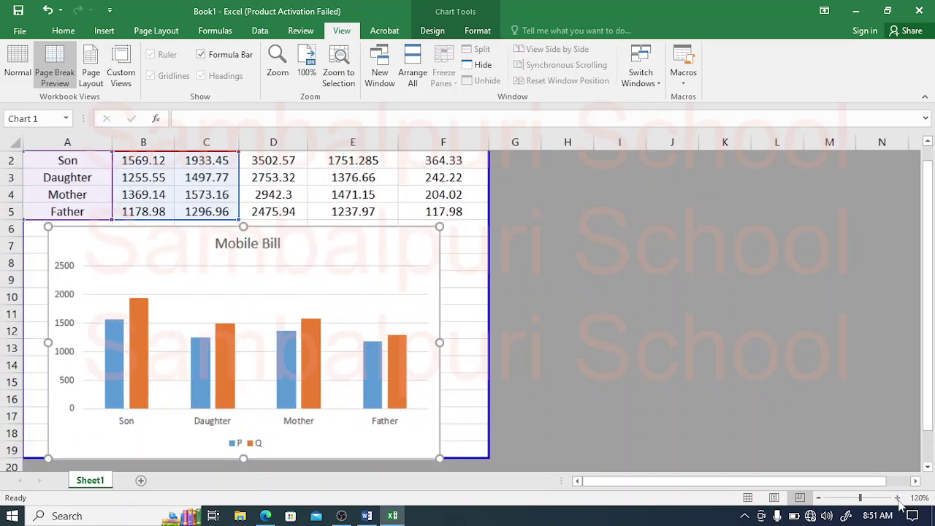
# Step: Deselect the chart and bring the CST2014.pdf question paper to the front
pyautogui.moveTo(928, 292); pyautogui.dragTo(922, 226)
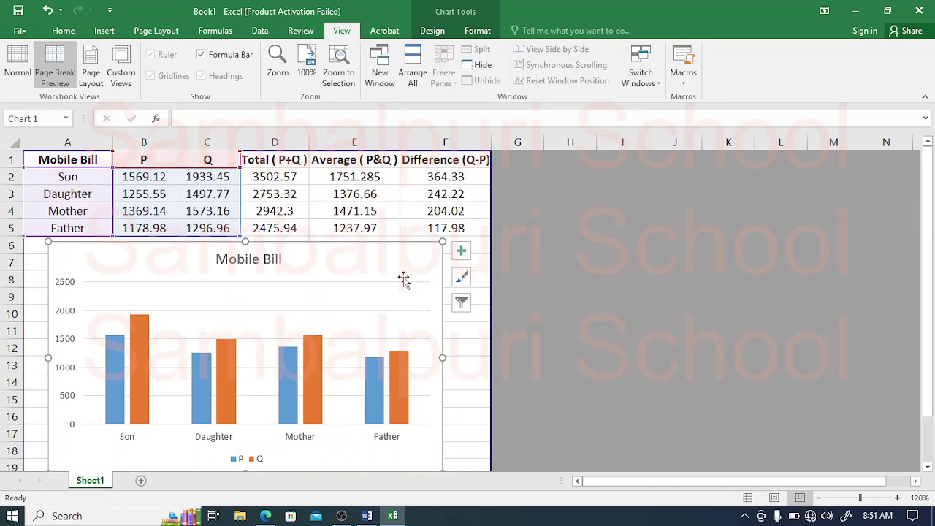
pyautogui.click(351, 223)
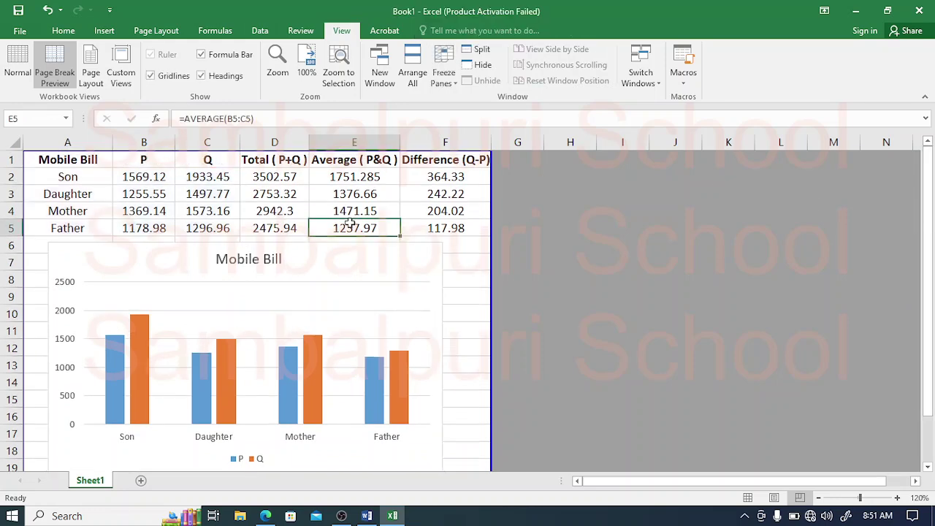
pyautogui.click(265, 516)
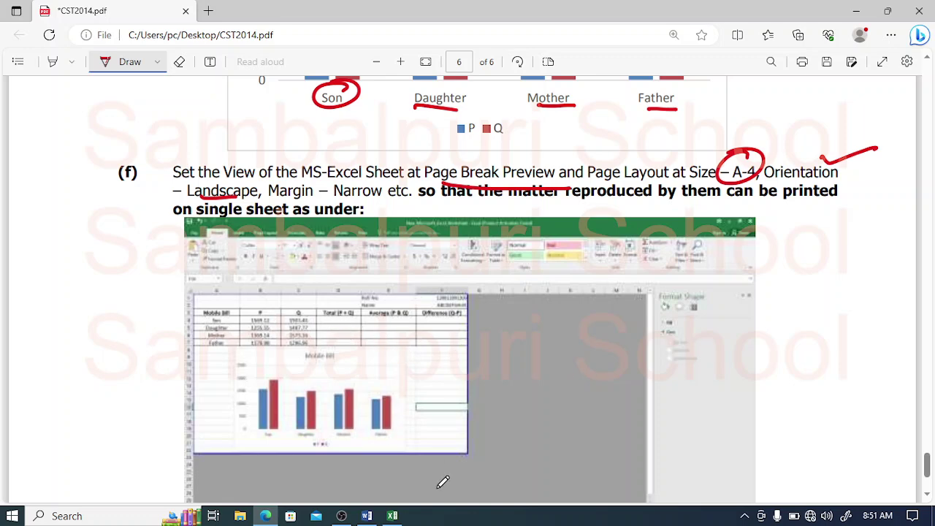
# Step: Return to Excel and select the Mobile Bill table cells A1:F6
pyautogui.click(393, 516)
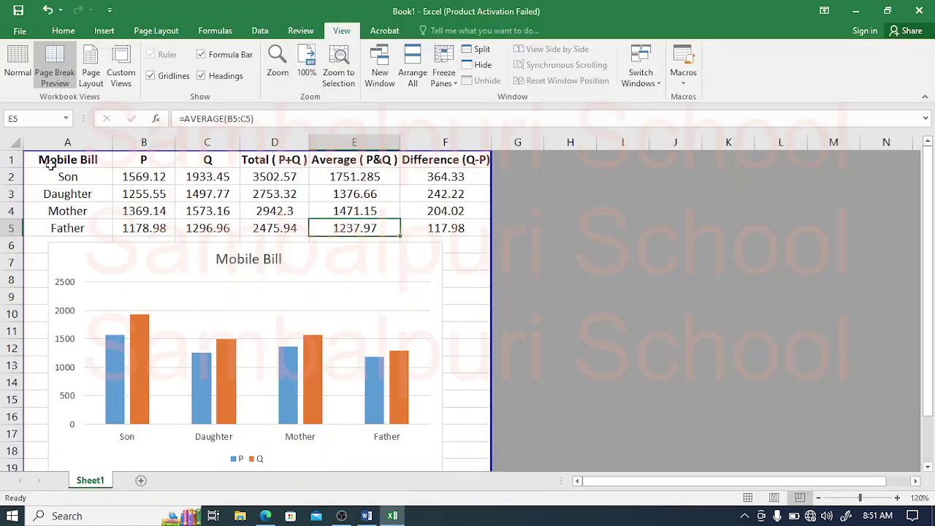
pyautogui.moveTo(50, 165); pyautogui.dragTo(451, 228)
# Step: Apply All Borders to the Mobile Bill table A1:F5
pyautogui.click(63, 31)
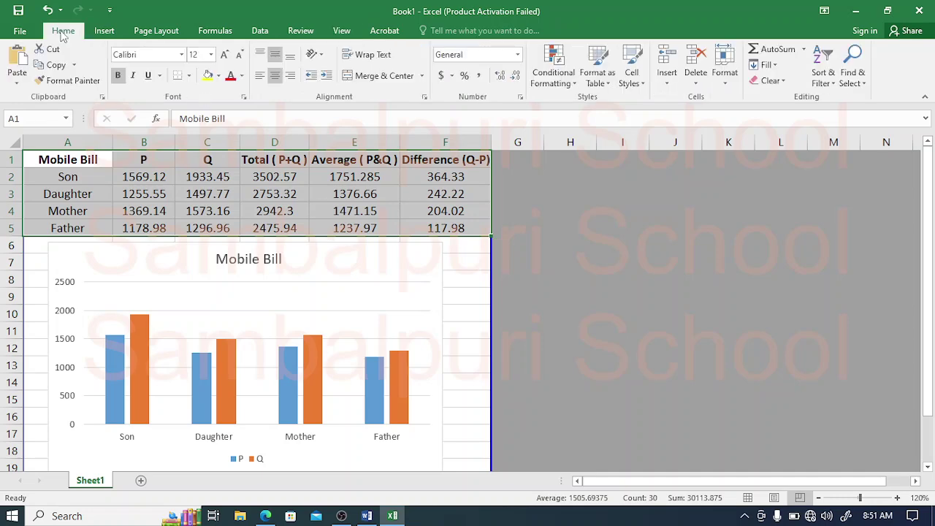
pyautogui.click(188, 76)
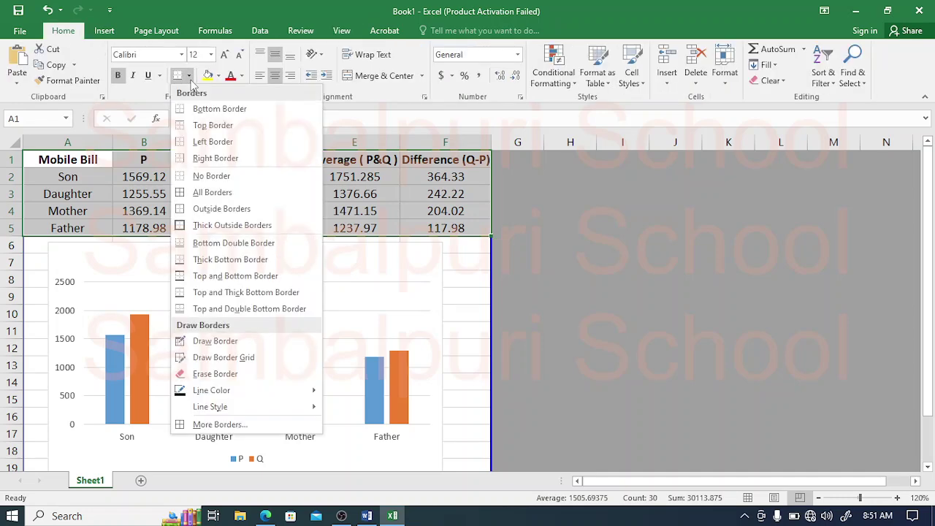
pyautogui.click(212, 192)
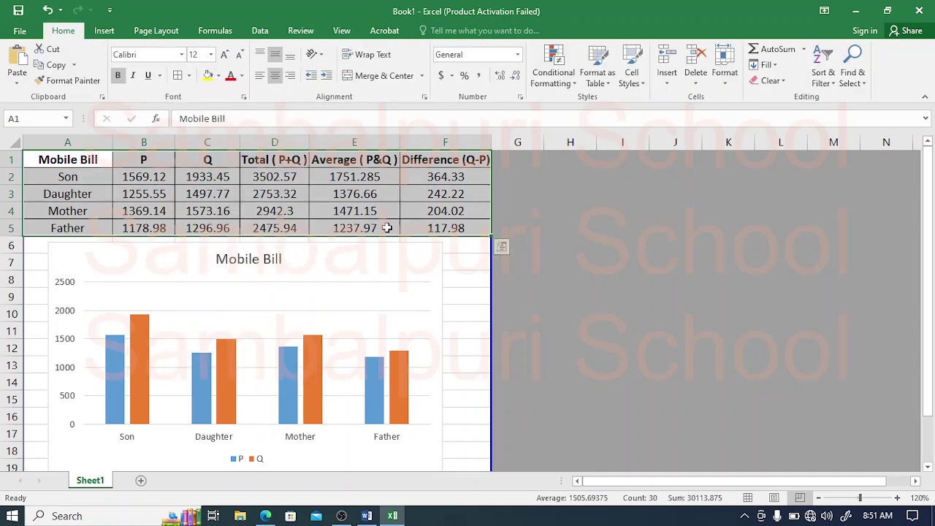
pyautogui.click(455, 256)
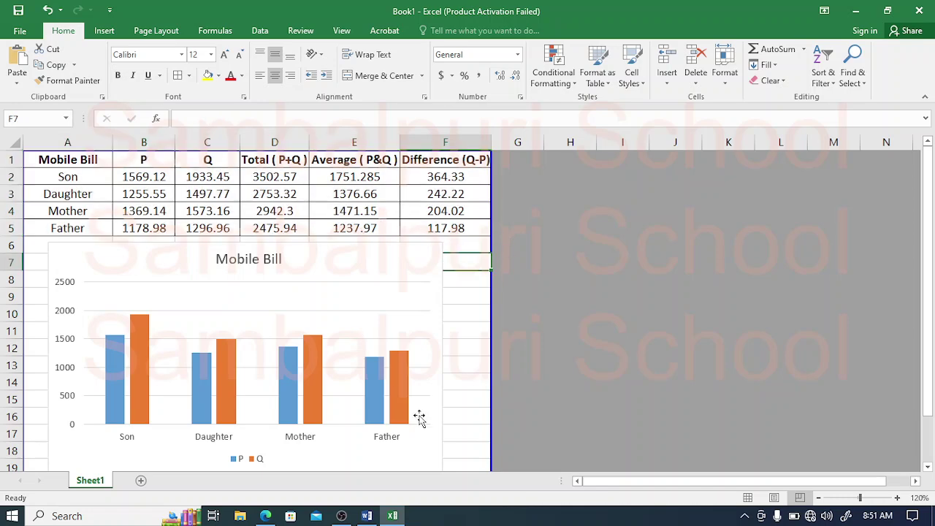
# Step: Scroll the question paper PDF back to page 5, then return to Excel
pyautogui.click(265, 516)
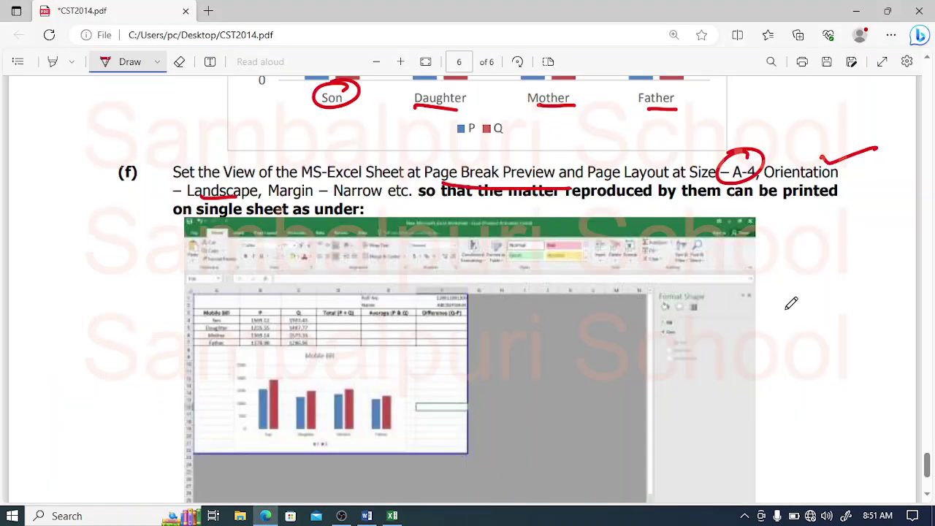
pyautogui.moveTo(930, 482)
pyautogui.mouseDown()
pyautogui.moveTo(930, 491)
pyautogui.moveTo(928, 470)
pyautogui.mouseUp()
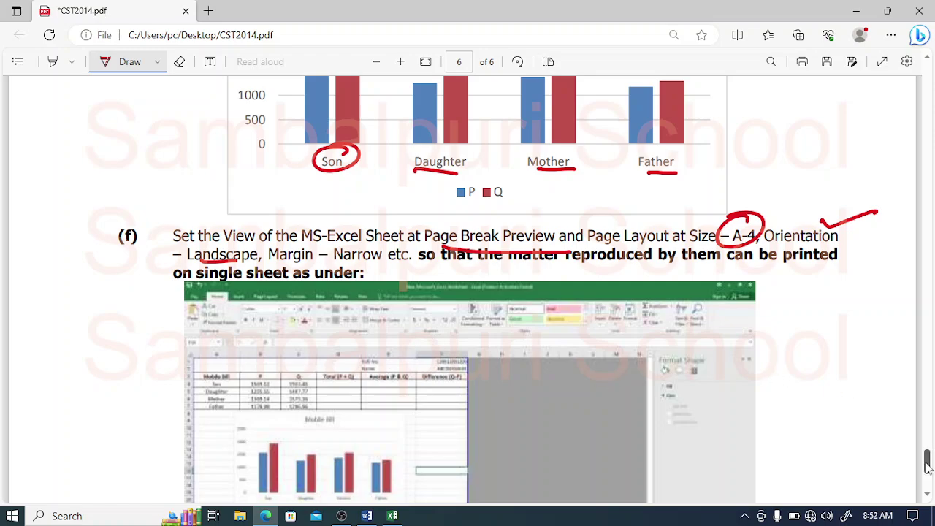
pyautogui.moveTo(927, 467); pyautogui.dragTo(916, 363)
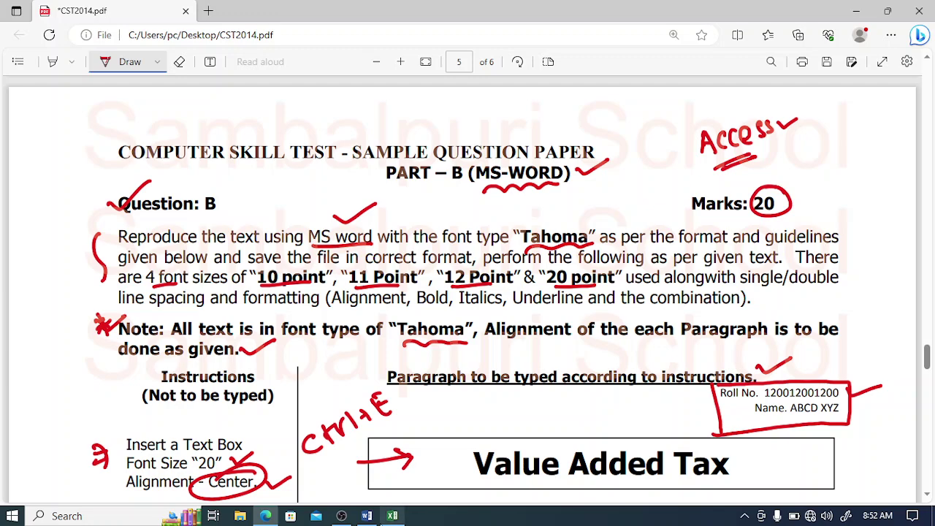
pyautogui.click(392, 516)
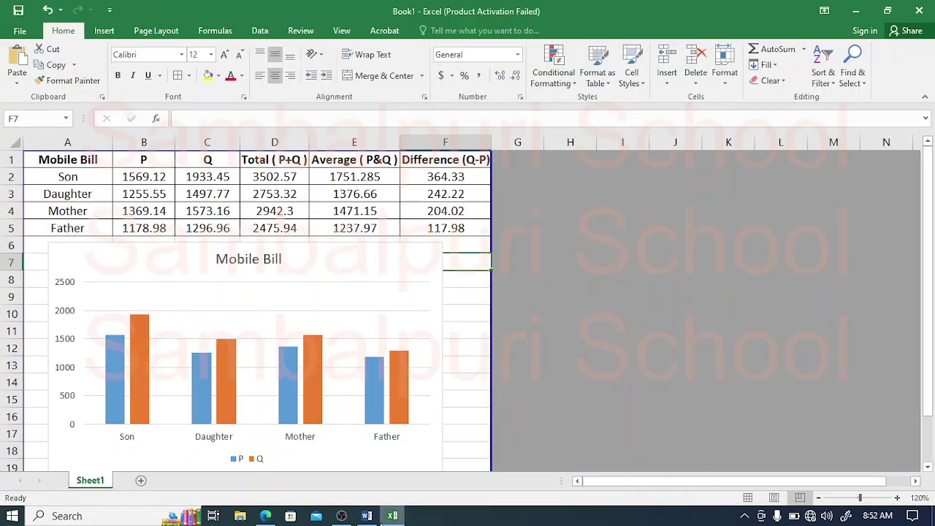
# Step: Return to Normal view and insert two blank rows above row 1 of the table
pyautogui.click(341, 30)
pyautogui.click(17, 62)
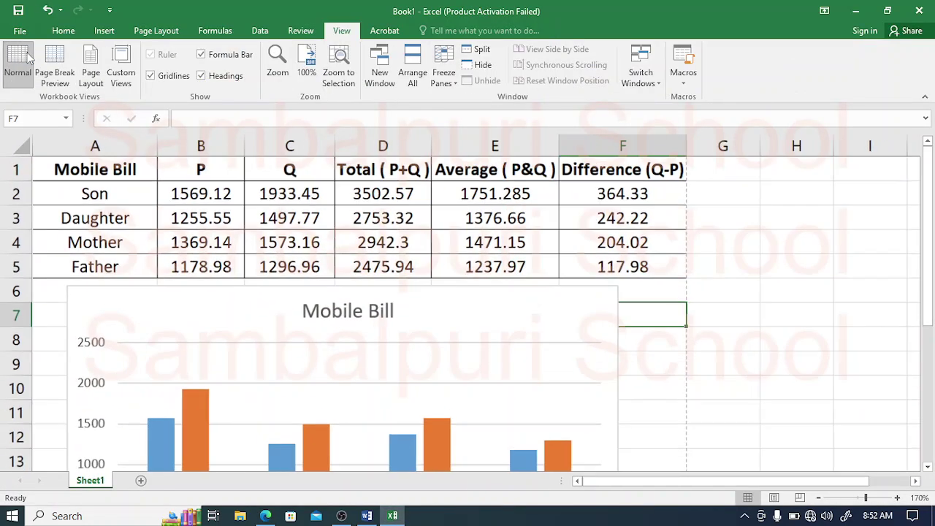
pyautogui.click(14, 169)
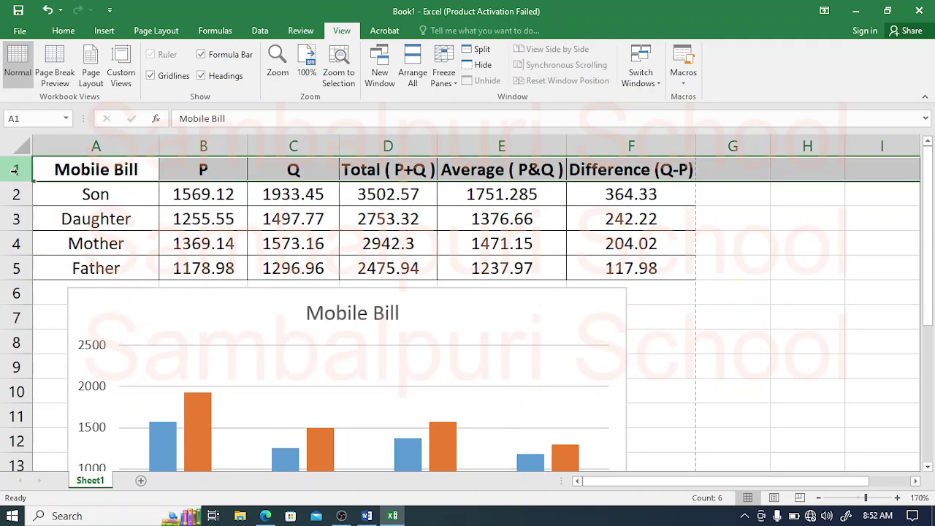
pyautogui.rightClick(14, 169)
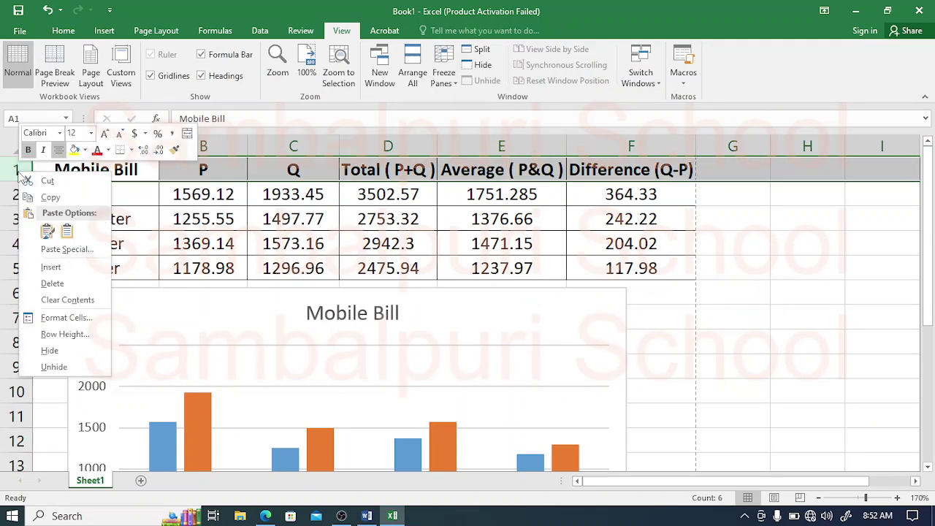
pyautogui.click(46, 266)
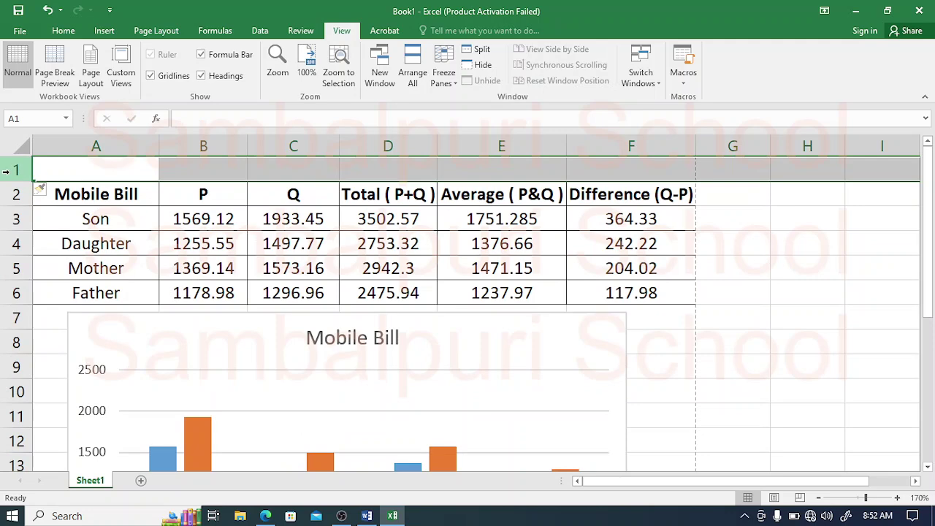
pyautogui.rightClick(8, 170)
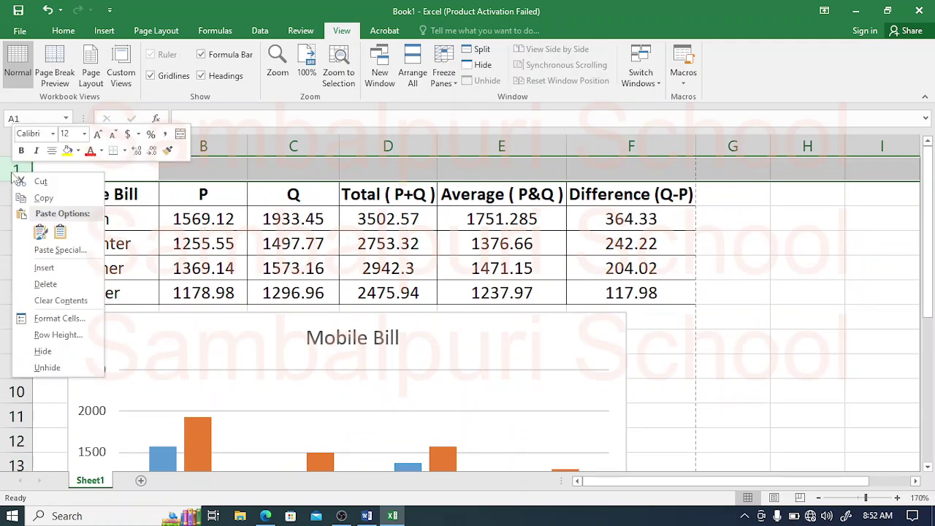
pyautogui.click(42, 267)
pyautogui.click(459, 218)
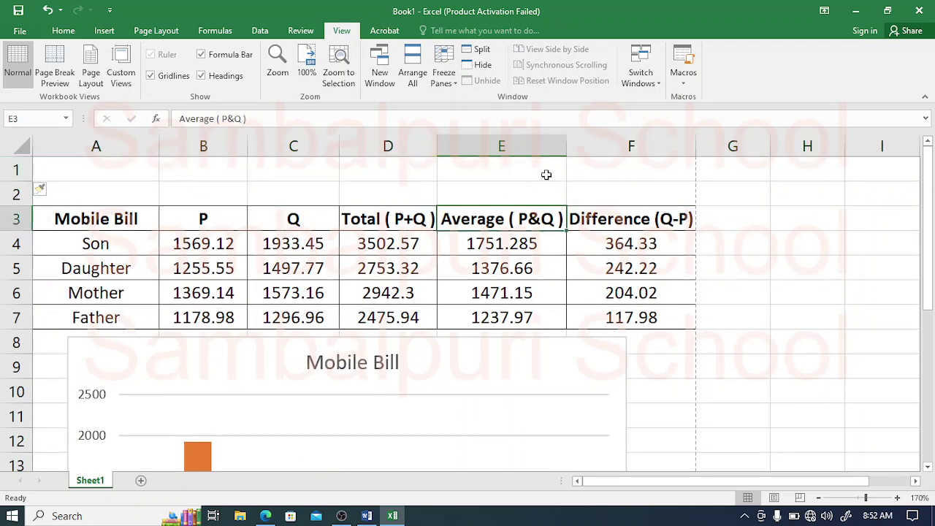
pyautogui.moveTo(546, 174); pyautogui.dragTo(585, 171)
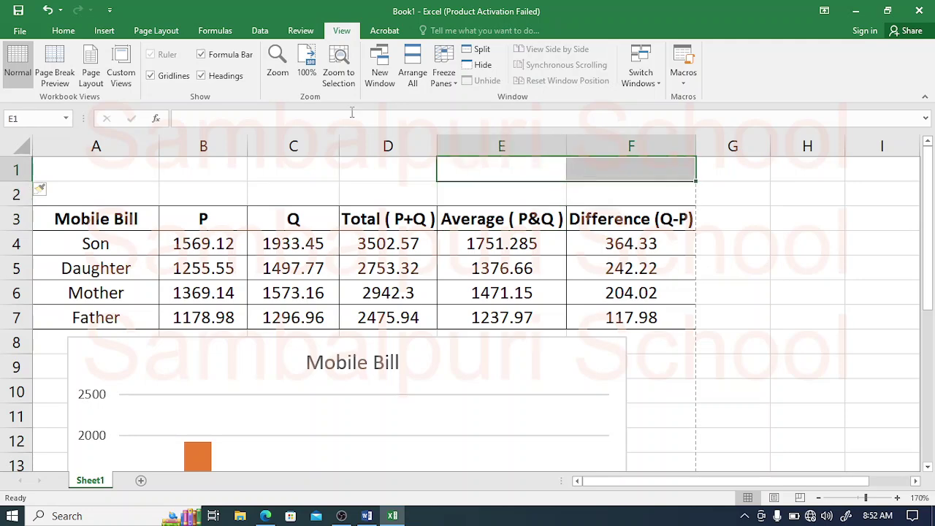
# Step: Enter 'Roll number' in E1 and the student's roll number in F1
pyautogui.click(62, 32)
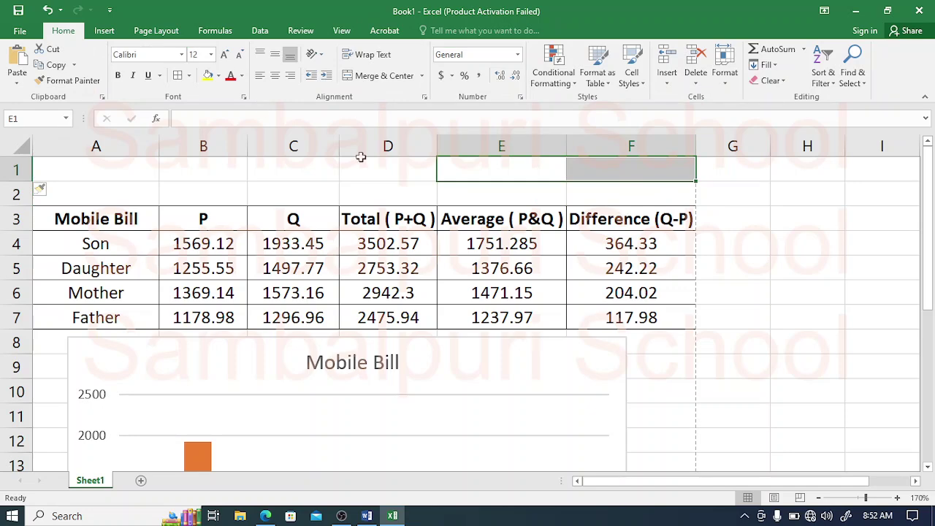
pyautogui.click(489, 176)
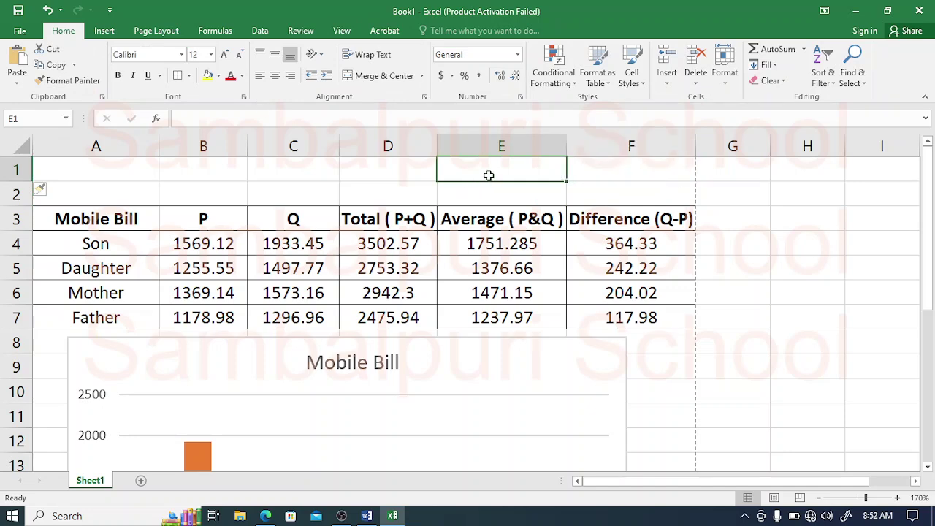
pyautogui.write('Name')
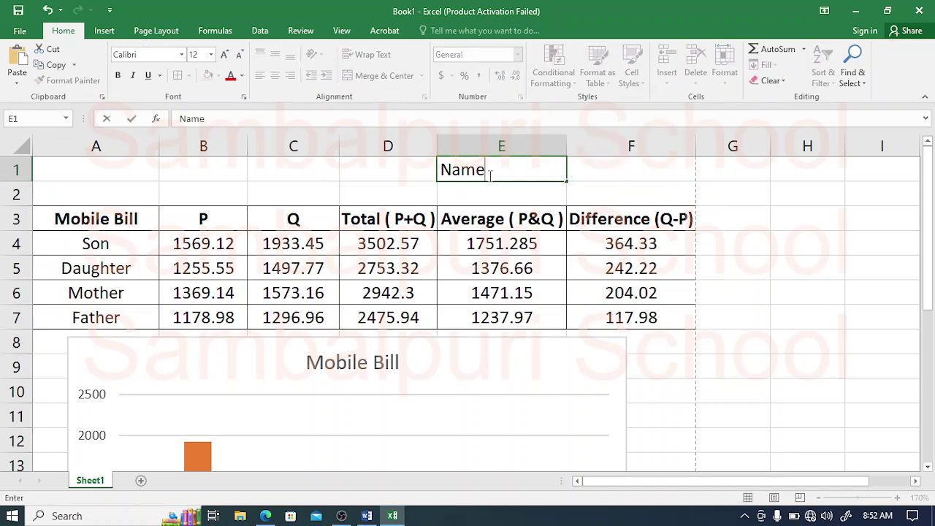
pyautogui.press('BackSpace')
pyautogui.press('BackSpace')
pyautogui.press('BackSpace')
pyautogui.press('BackSpace')
pyautogui.write('Roll nu')
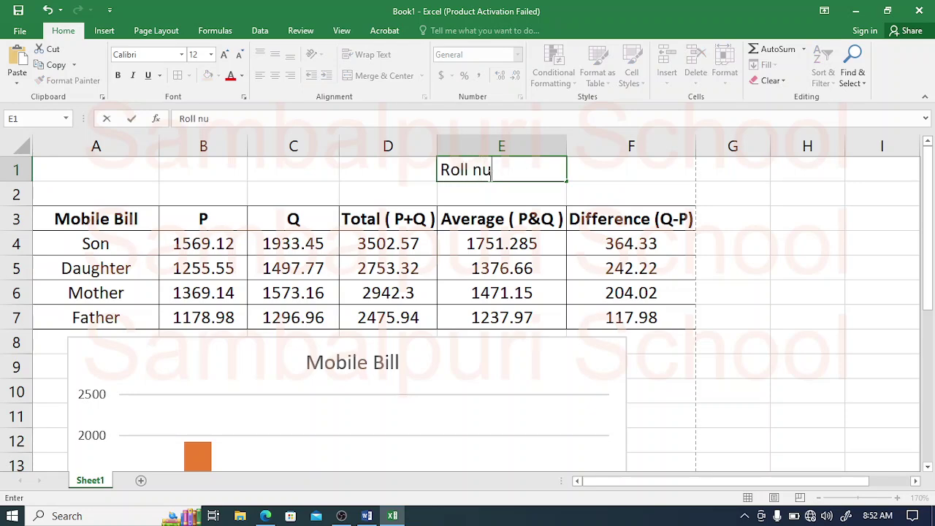
pyautogui.write('mber')
pyautogui.press('Tab')
pyautogui.write('12')
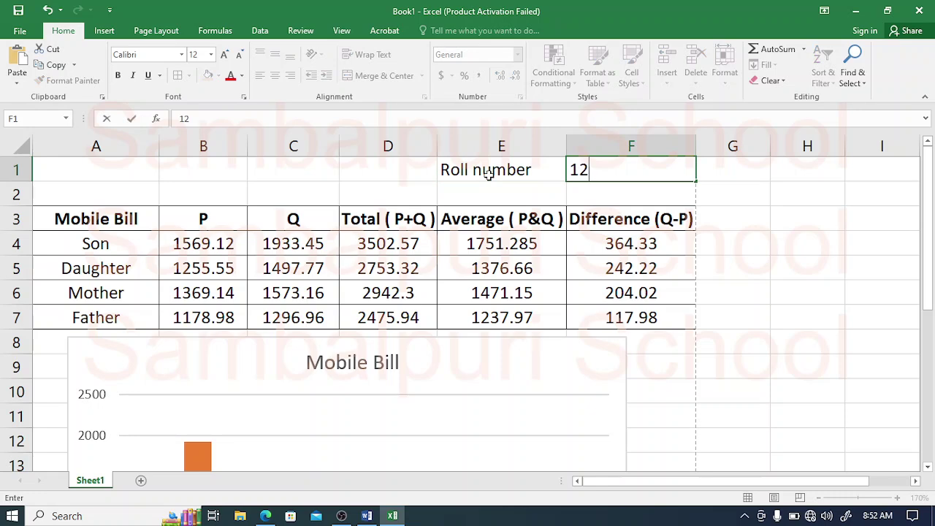
pyautogui.write('345678')
pyautogui.press('Tab')
pyautogui.press('Tab')
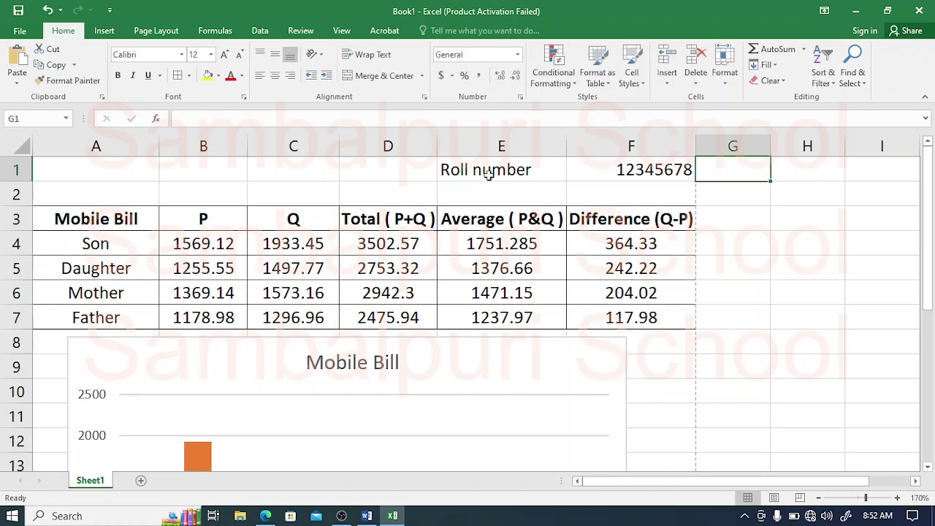
# Step: Enter 'NAME:' in E2 and the student's name in F2
pyautogui.click(482, 199)
pyautogui.write('N')
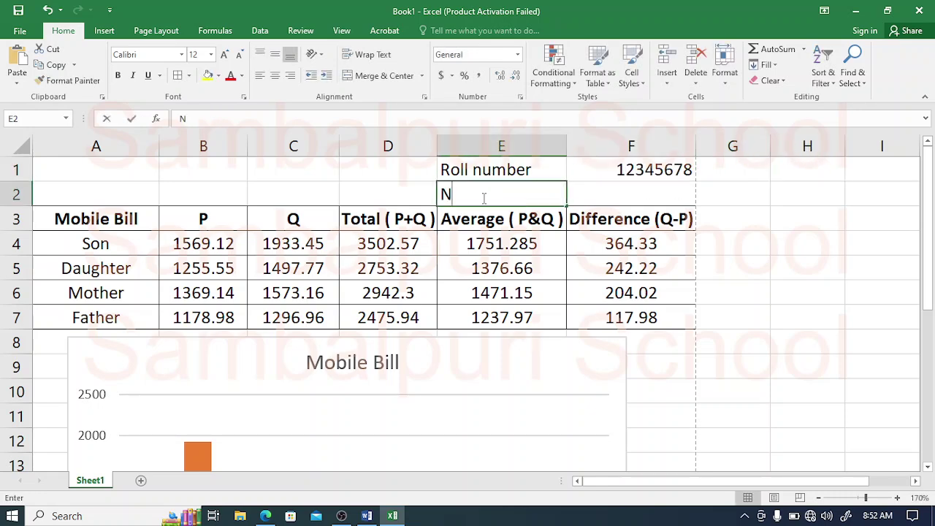
pyautogui.write('AME:')
pyautogui.press('Tab')
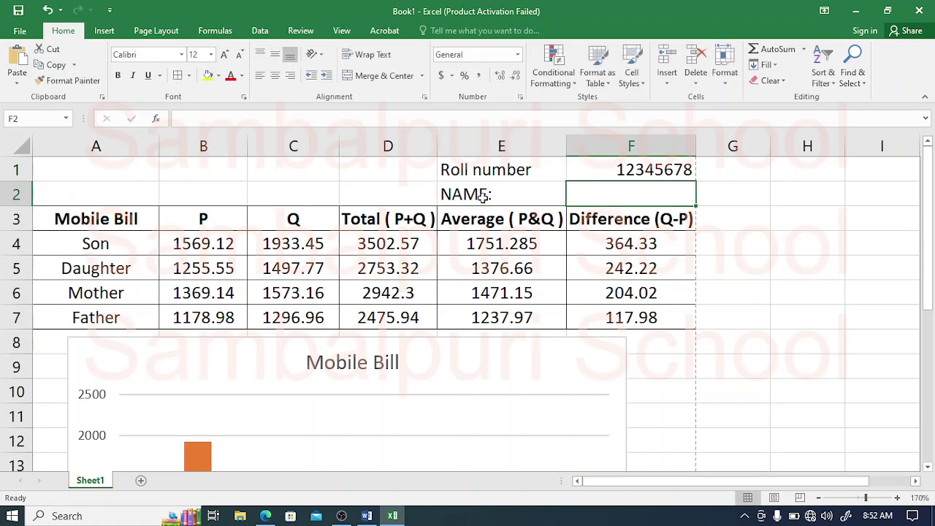
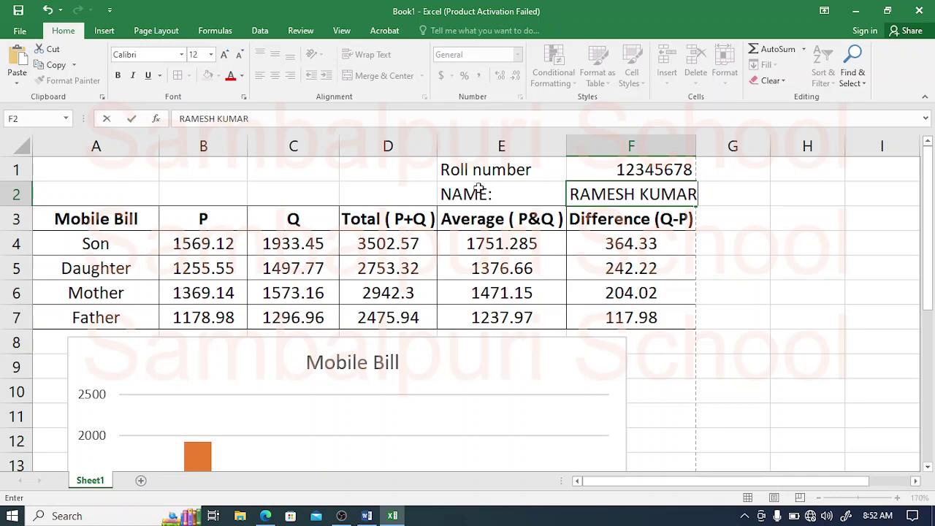
pyautogui.click(481, 193)
pyautogui.click(341, 31)
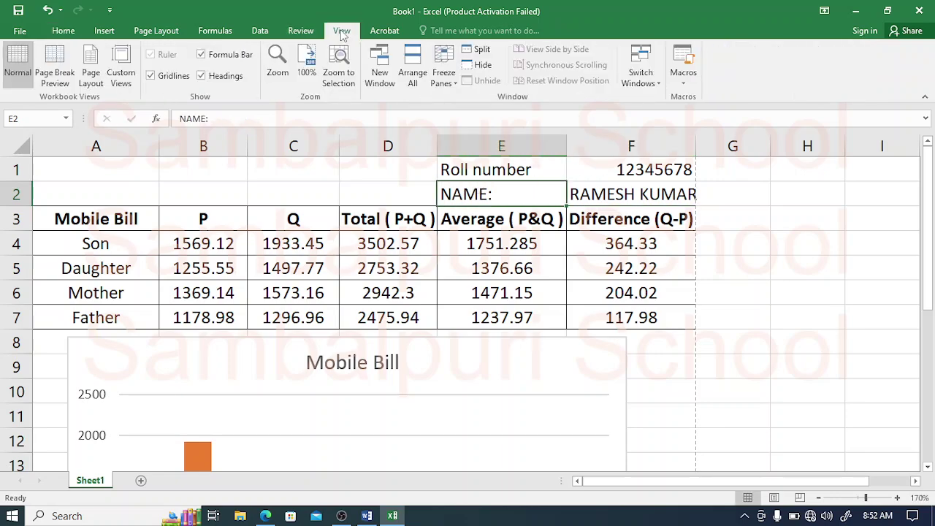
pyautogui.click(56, 59)
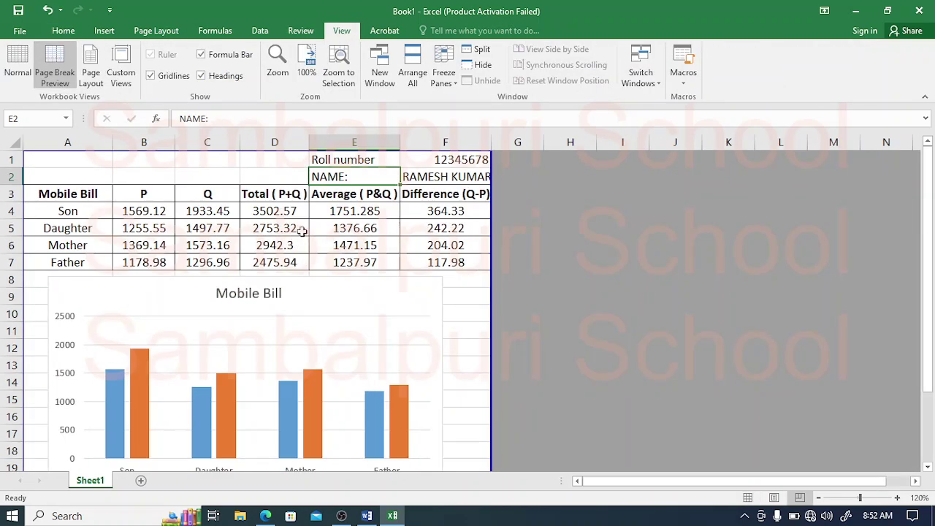
pyautogui.click(423, 222)
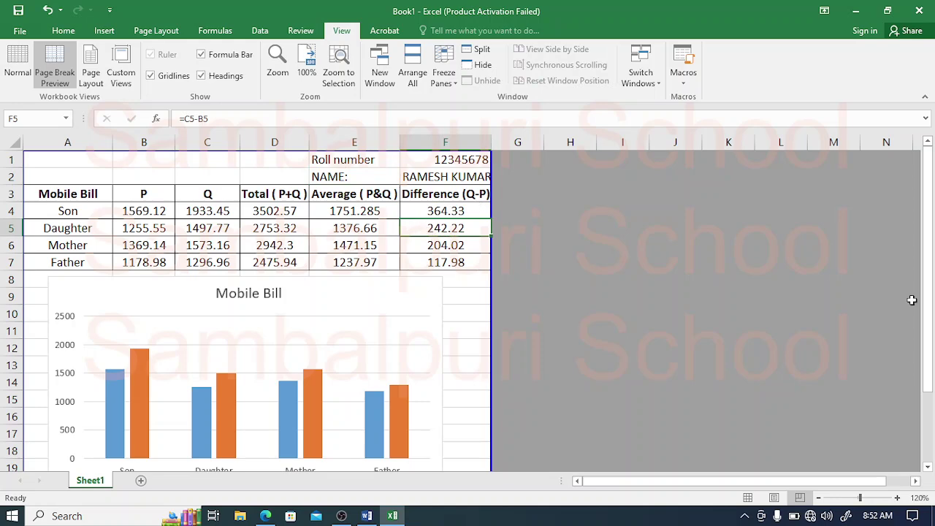
pyautogui.moveTo(932, 369)
pyautogui.mouseDown()
pyautogui.moveTo(932, 402)
pyautogui.moveTo(932, 351)
pyautogui.mouseUp()
pyautogui.moveTo(932, 319); pyautogui.dragTo(932, 318)
pyautogui.click(17, 64)
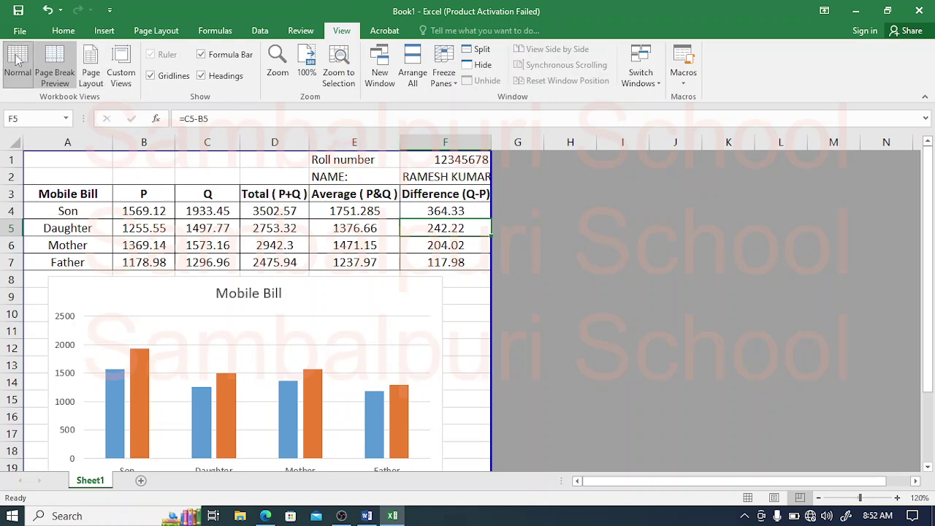
pyautogui.click(728, 311)
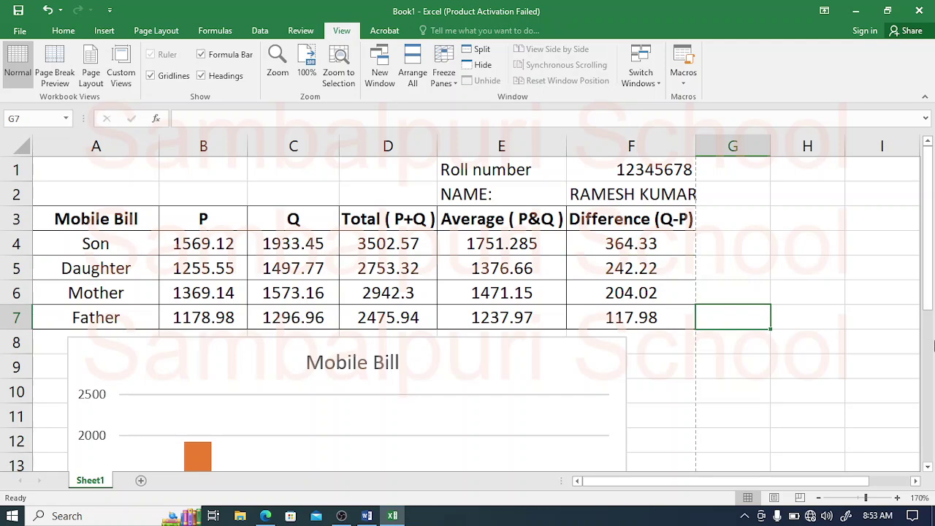
pyautogui.moveTo(928, 371); pyautogui.dragTo(928, 307)
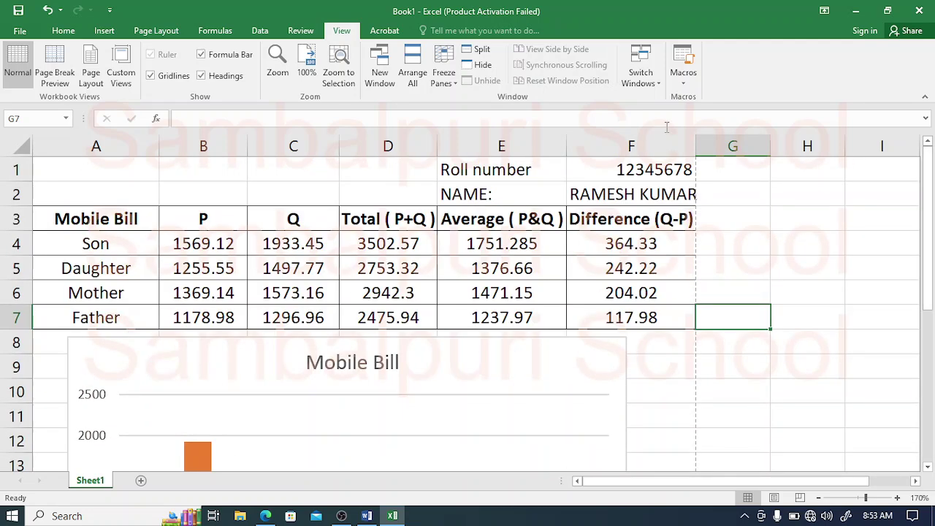
# Step: Save the workbook as 12345678-C in the Desktop's 12345678 folder
pyautogui.click(11, 37)
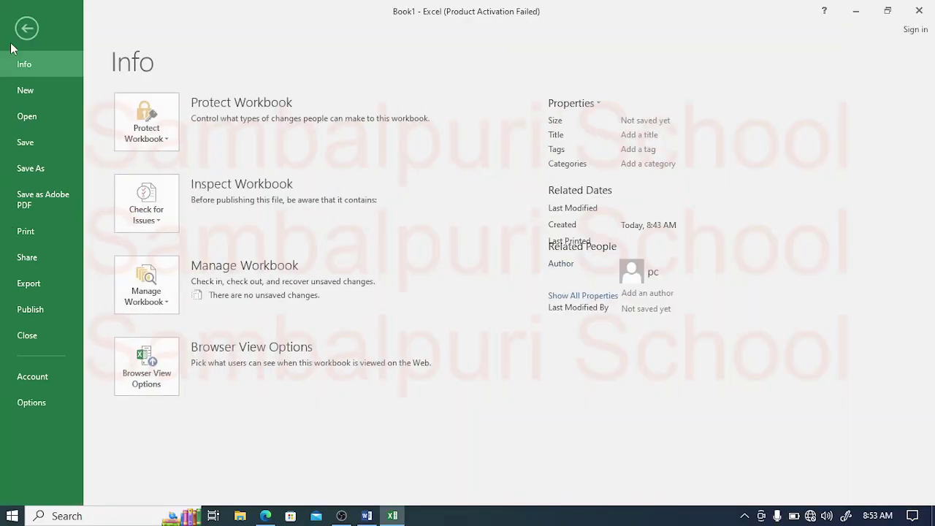
pyautogui.click(38, 176)
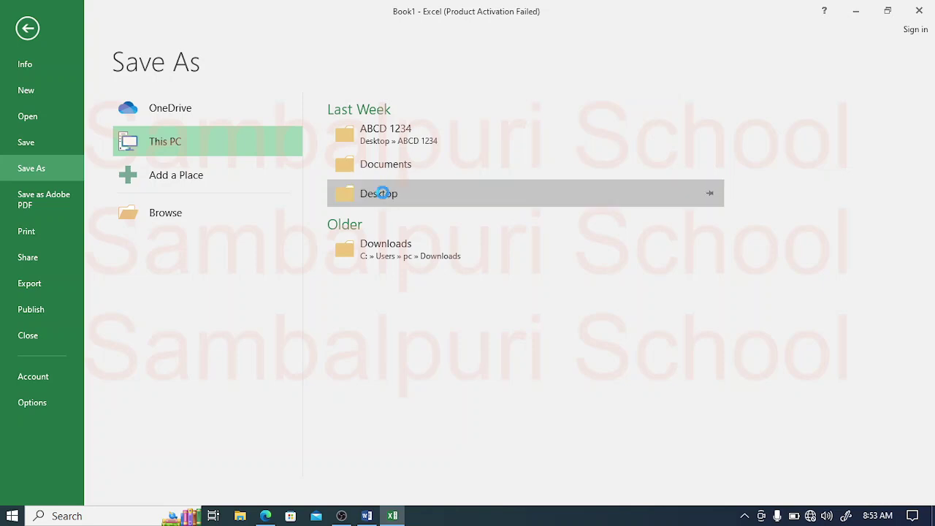
pyautogui.click(151, 101)
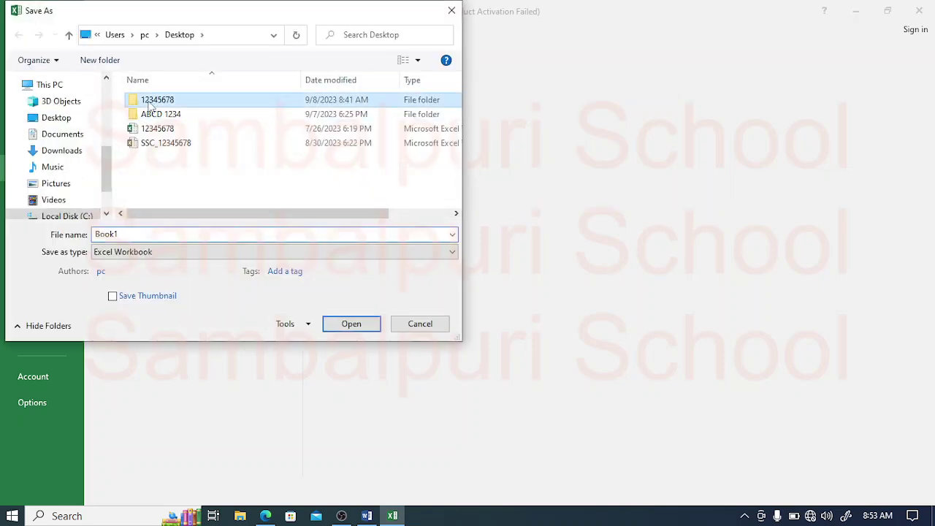
pyautogui.doubleClick(151, 103)
pyautogui.doubleClick(138, 232)
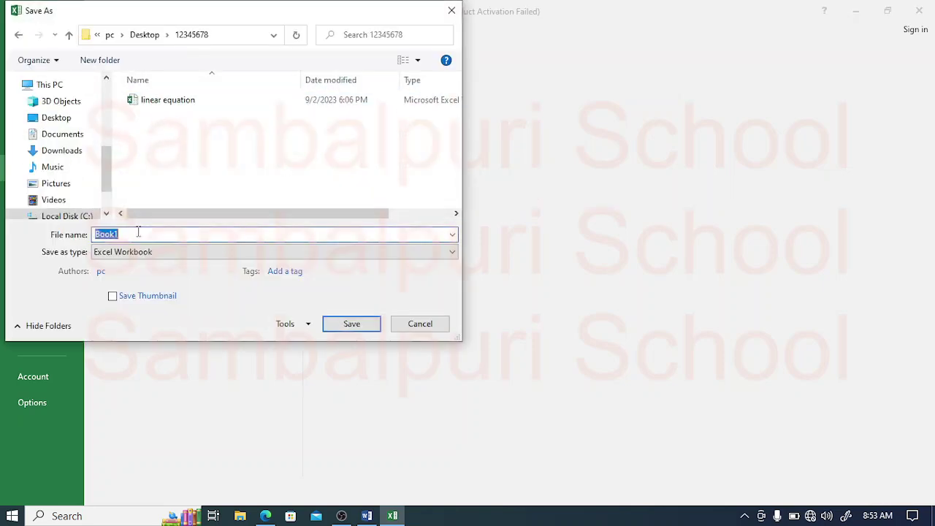
pyautogui.write('12345')
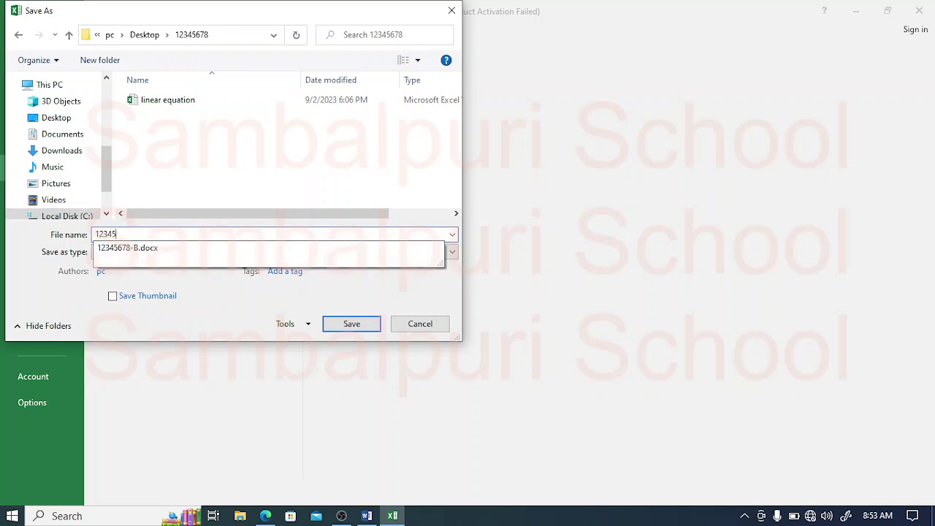
pyautogui.write('678-C')
pyautogui.click(355, 324)
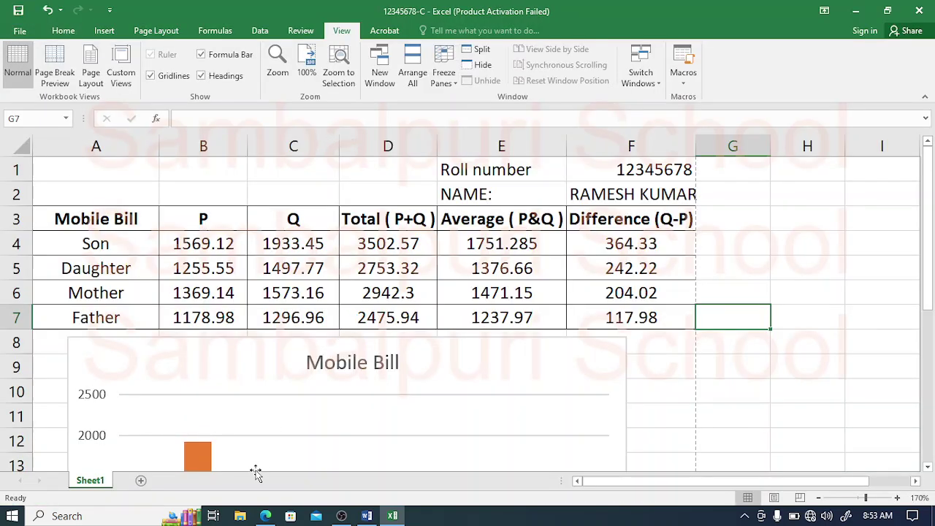
pyautogui.click(265, 516)
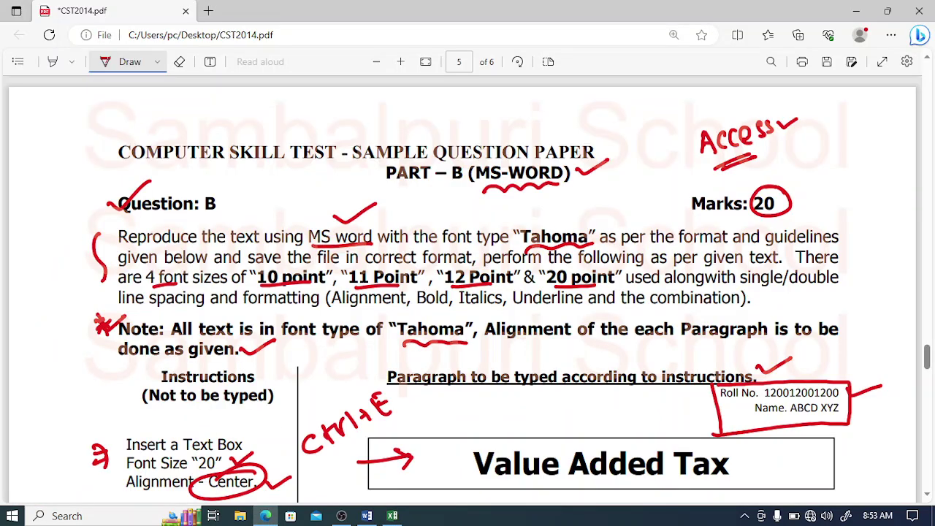
# Step: Scroll the question paper PDF to page 6's sample Mobile Bill chart and item (f)
pyautogui.scroll(-10, 468, 290)
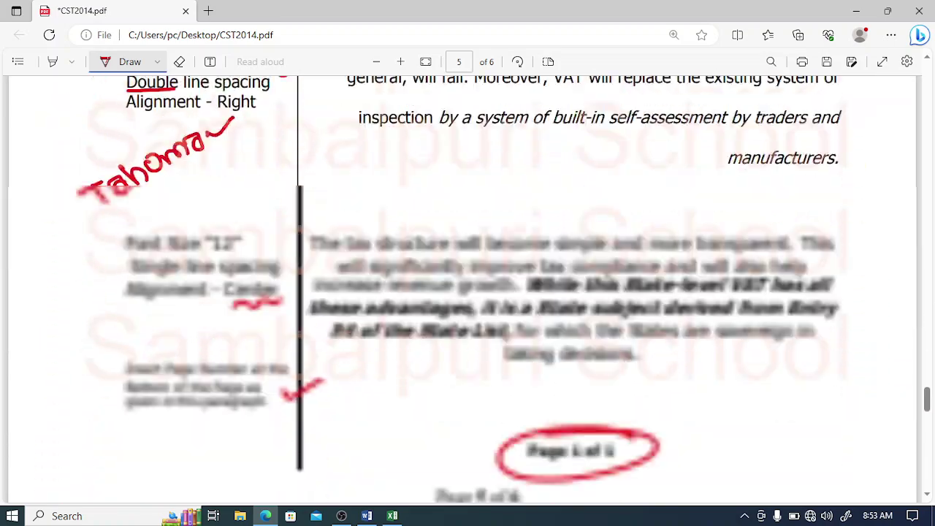
pyautogui.scroll(-15, 468, 289)
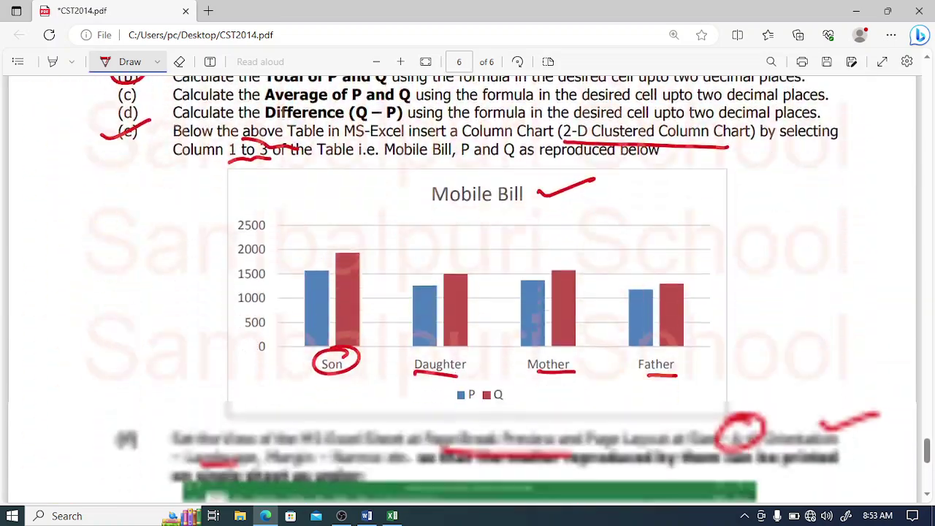
pyautogui.scroll(-5, 468, 289)
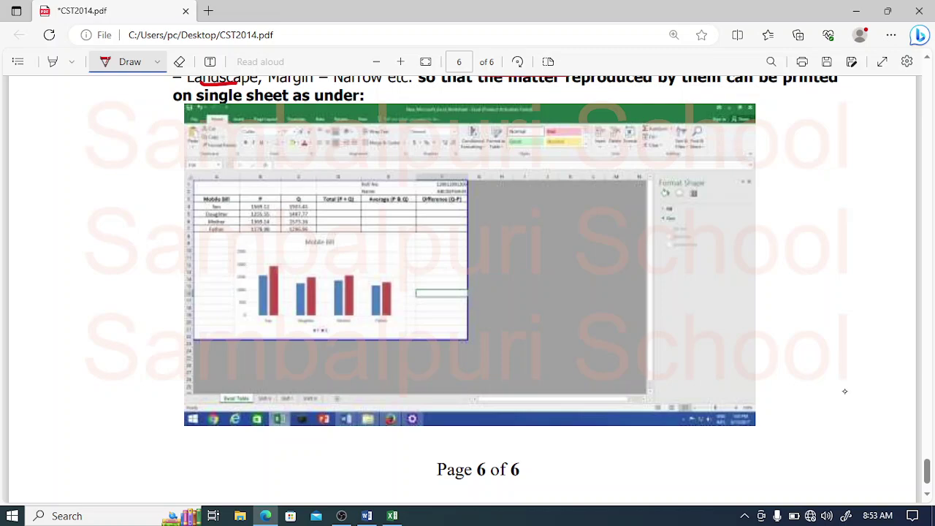
pyautogui.scroll(10, 845, 392)
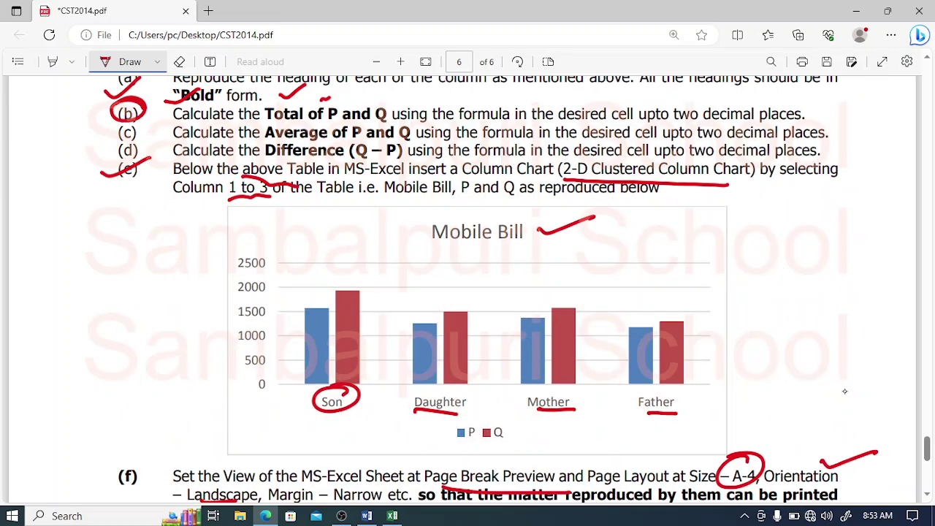